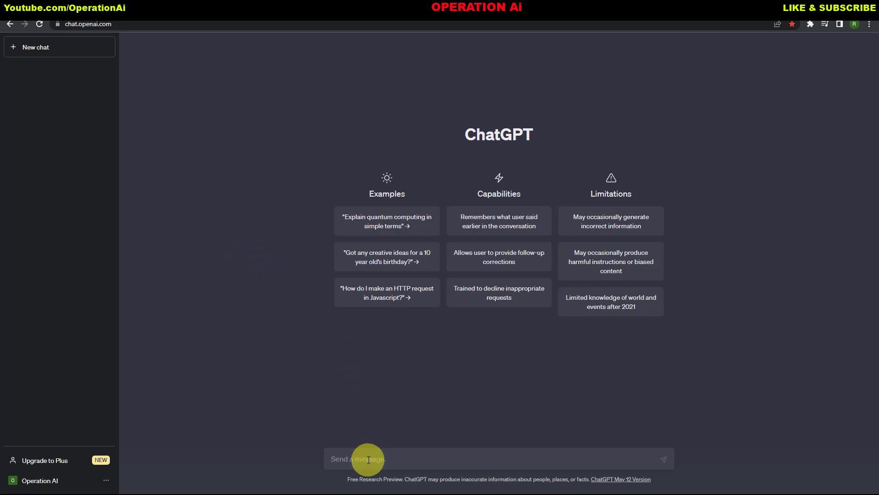
Ask ChatGPT for a "kid motivation story of a young girl trying to learn music".
{"action": "type", "text": "kid motivation story of a young girl trying to learn music"}
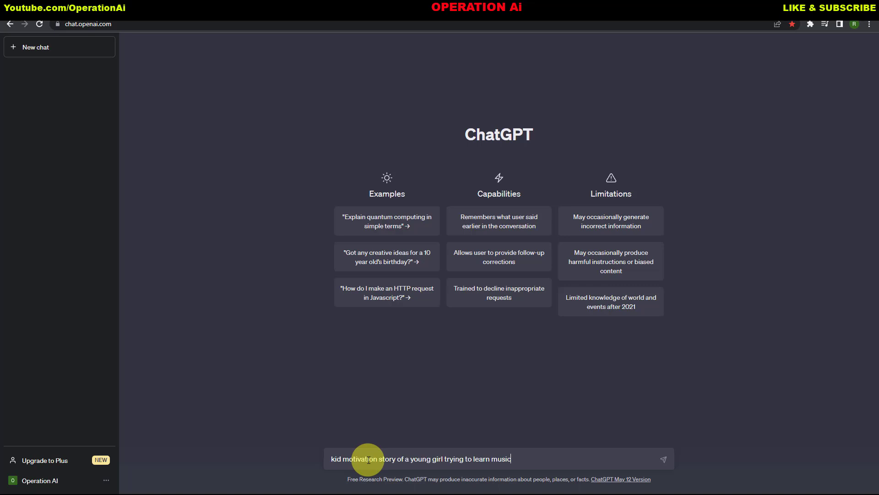
{"action": "left_click", "coordinate": [663, 459]}
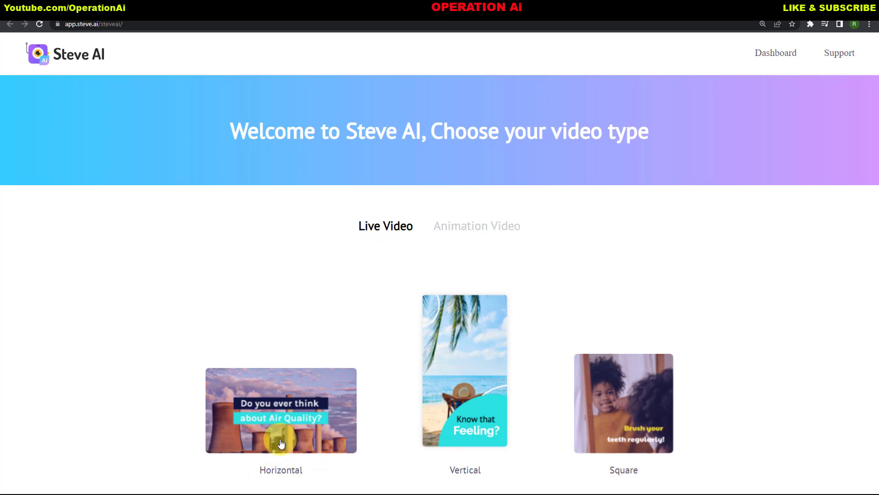
Switch to Steve AI and start an Animation Video in the Horizontal (16:9) ratio.
{"action": "left_click", "coordinate": [471, 234]}
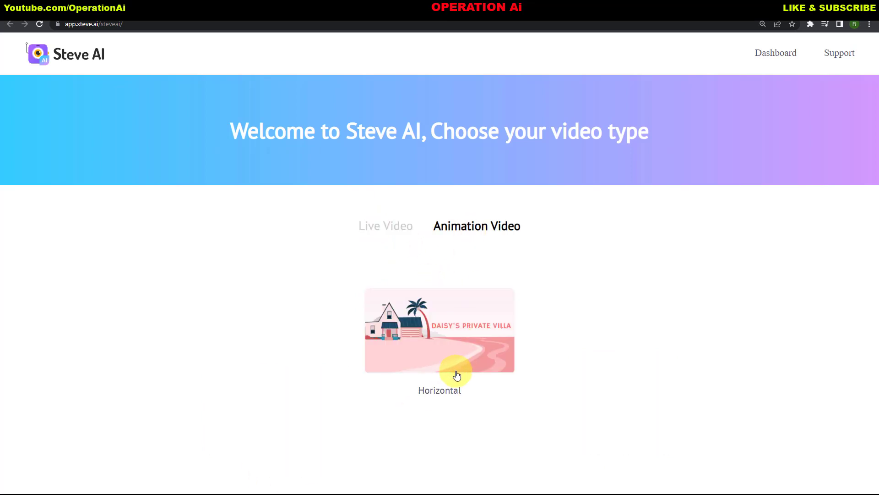
{"action": "left_click", "coordinate": [435, 341]}
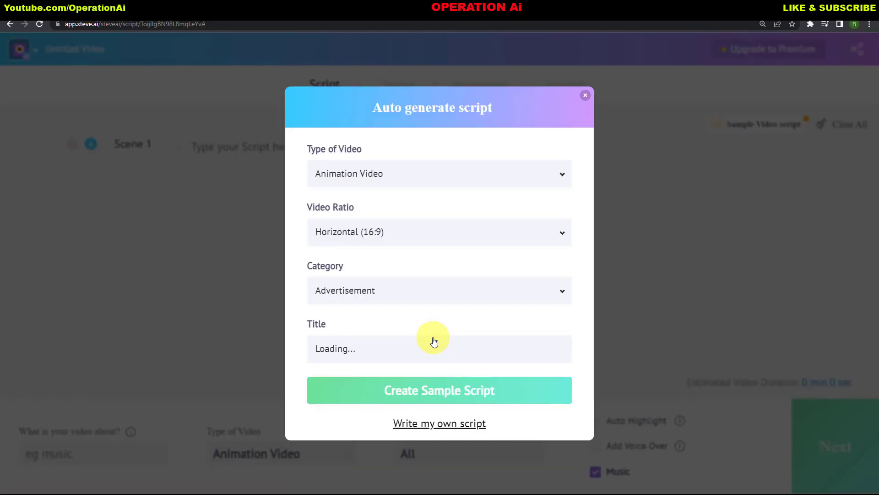
{"action": "left_click", "coordinate": [376, 173]}
{"action": "left_click", "coordinate": [394, 235]}
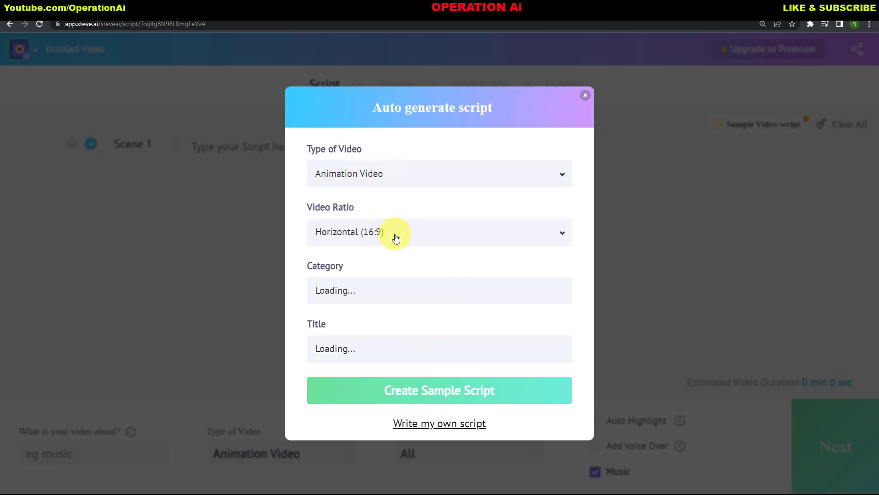
Choose the Explainer Video category and the Zumba Studio title for the auto-generated sample script.
{"action": "left_click", "coordinate": [364, 292]}
{"action": "scroll", "coordinate": [366, 295], "scroll_direction": "down", "scroll_amount": 5}
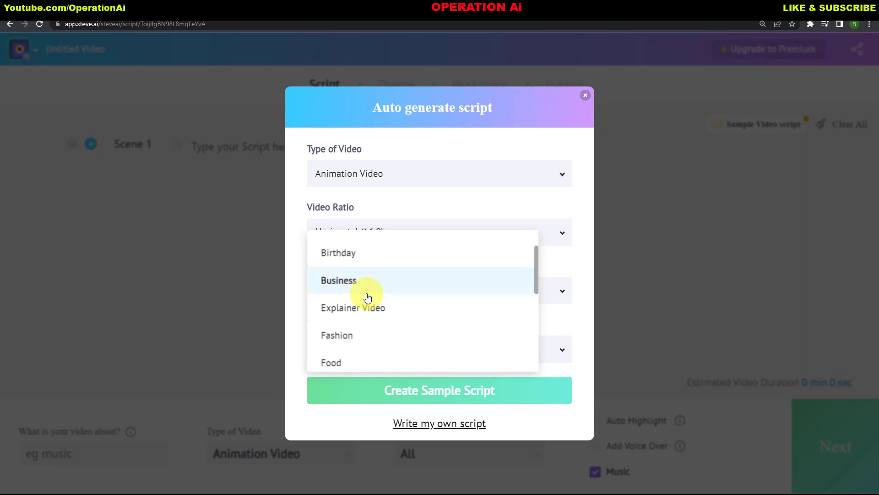
{"action": "scroll", "coordinate": [367, 300], "scroll_direction": "up", "scroll_amount": 2}
{"action": "scroll", "coordinate": [373, 277], "scroll_direction": "up", "scroll_amount": 1}
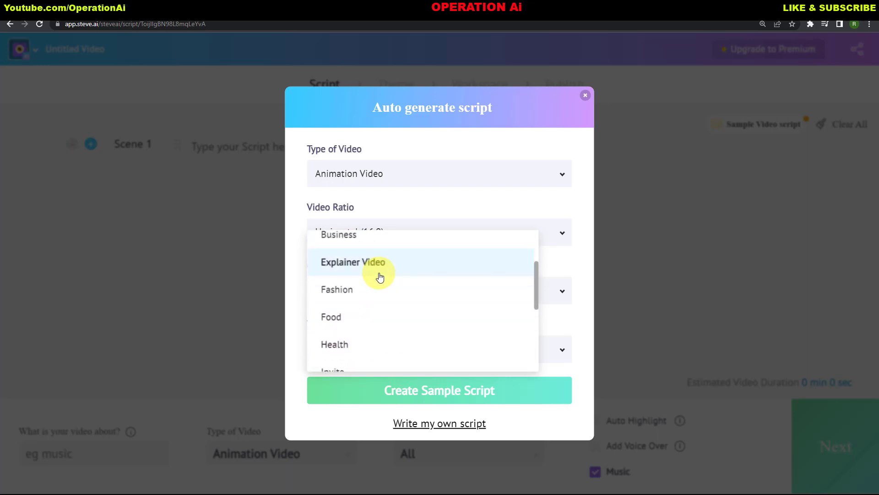
{"action": "left_click", "coordinate": [379, 277]}
{"action": "left_click", "coordinate": [376, 350]}
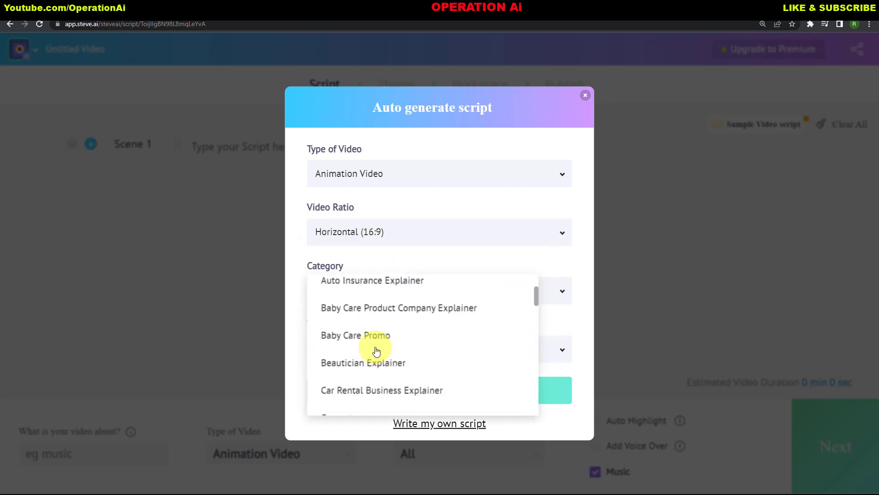
{"action": "scroll", "coordinate": [377, 350], "scroll_direction": "down", "scroll_amount": 2}
{"action": "scroll", "coordinate": [377, 351], "scroll_direction": "down", "scroll_amount": 12}
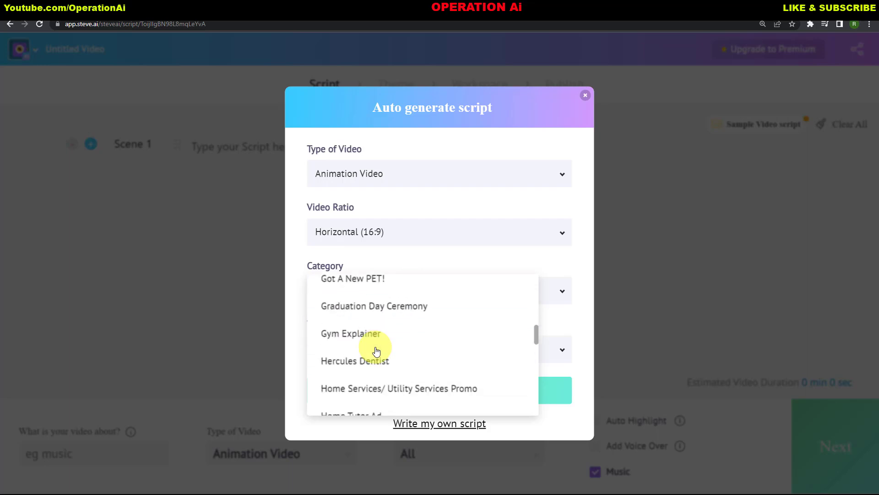
{"action": "left_click", "coordinate": [336, 414]}
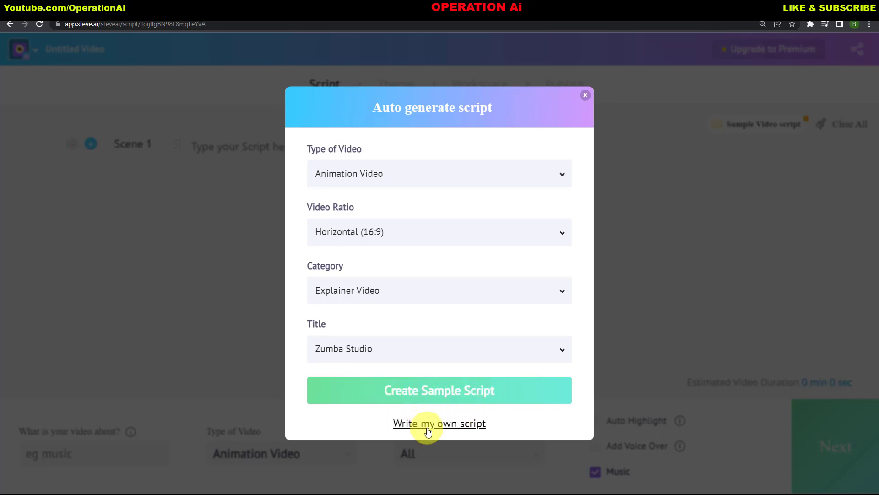
Opt to write an own script, and copy the story's first three paragraphs from ChatGPT.
{"action": "left_click", "coordinate": [443, 421]}
{"action": "left_click", "coordinate": [279, 6]}
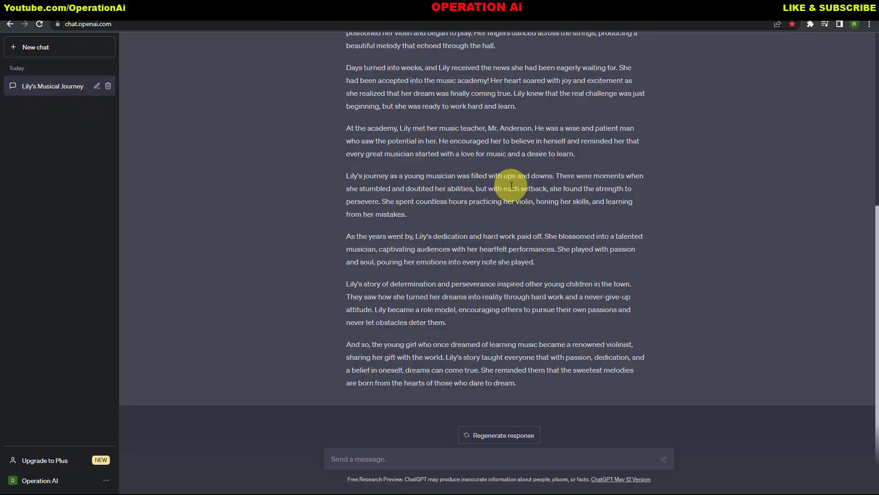
{"action": "scroll", "coordinate": [508, 202], "scroll_direction": "up", "scroll_amount": 7}
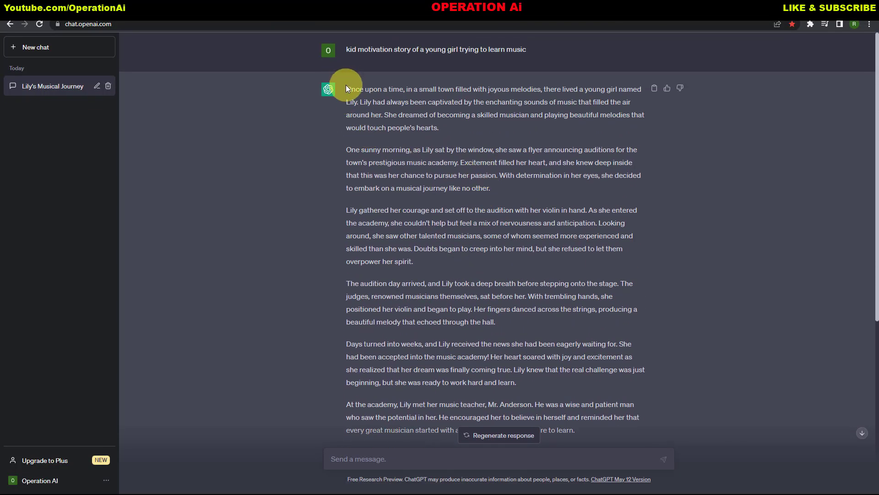
{"action": "left_click_drag", "start_coordinate": [349, 89], "coordinate": [414, 261]}
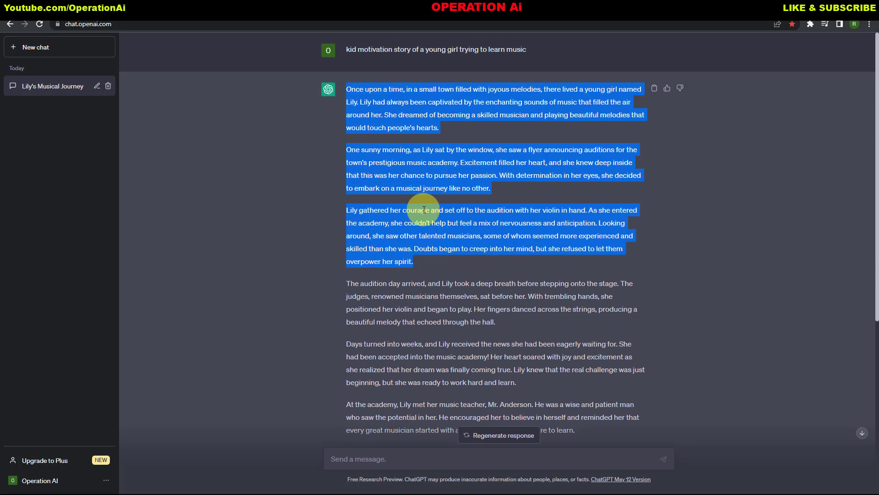
{"action": "right_click", "coordinate": [424, 211]}
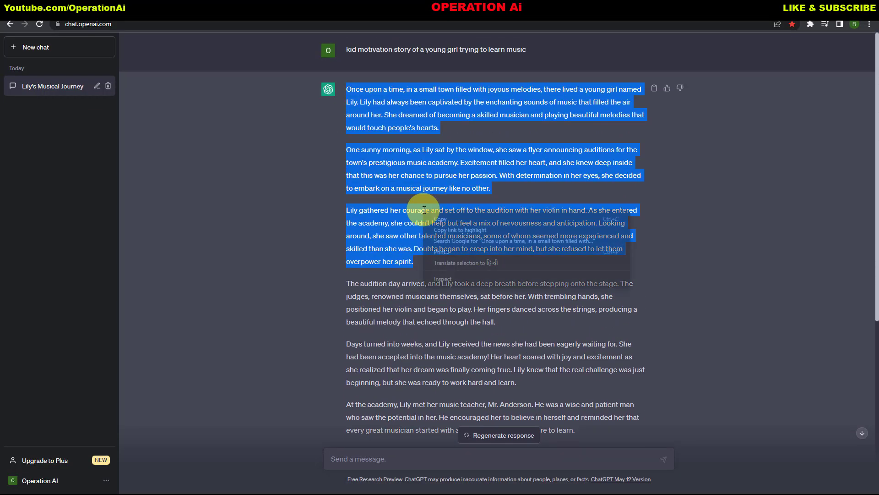
{"action": "left_click", "coordinate": [451, 219]}
Paste the copied story into Scene 1 of the Steve AI script and describe the video's subject as "Kid Motivational Story".
{"action": "left_click", "coordinate": [321, 7]}
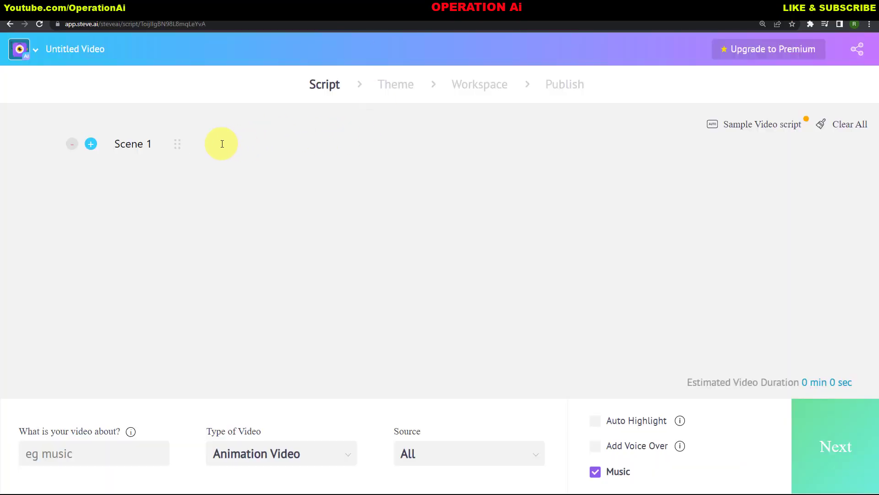
{"action": "right_click", "coordinate": [197, 144]}
{"action": "left_click", "coordinate": [232, 221]}
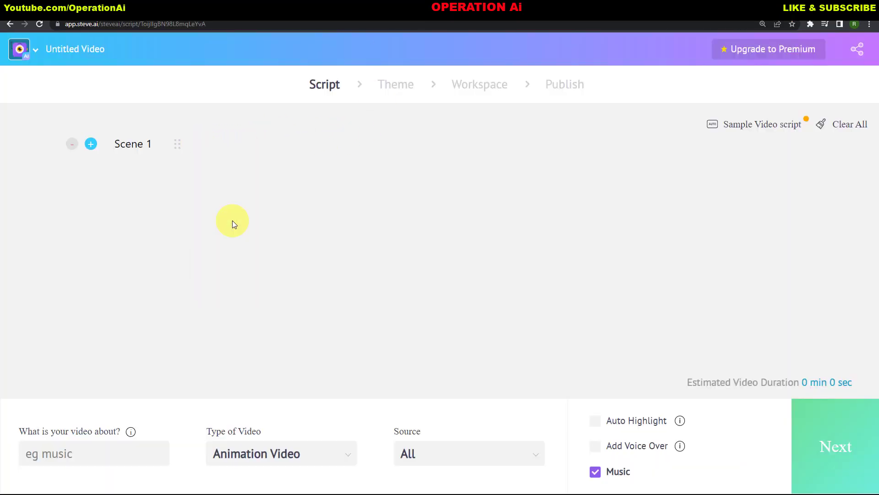
{"action": "left_click", "coordinate": [86, 454]}
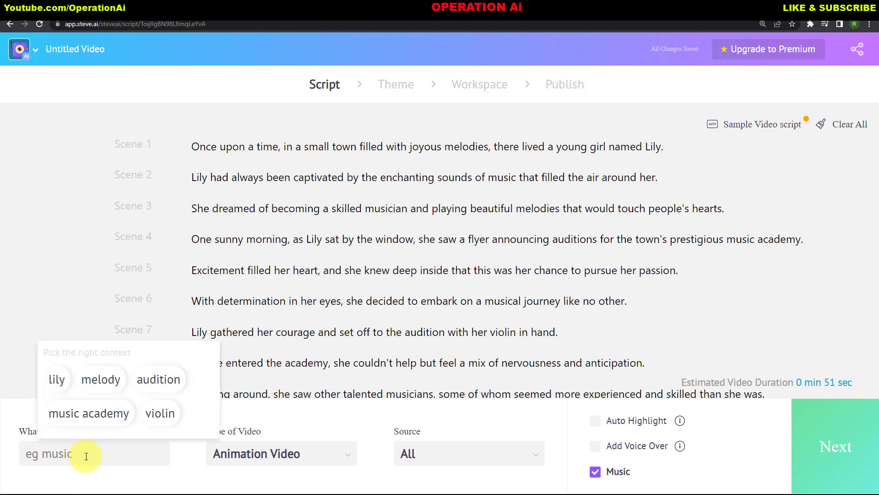
{"action": "type", "text": "Kid Motivational Story"}
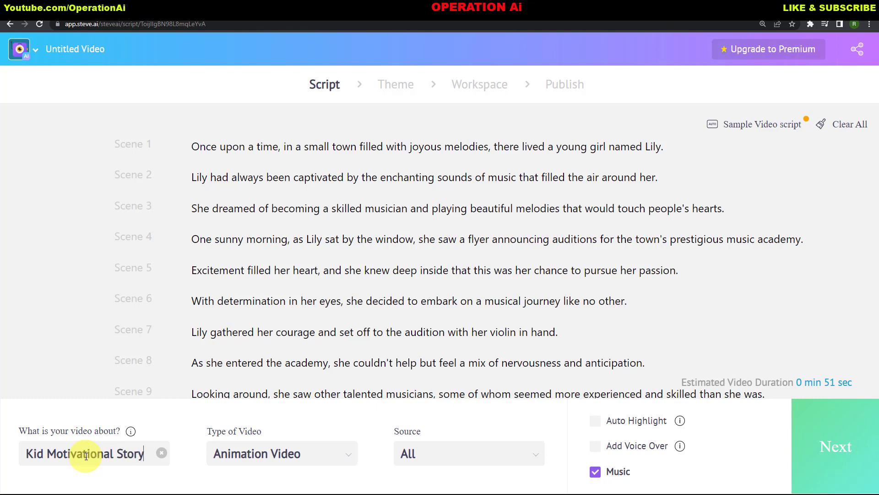
Add a voice-over to the video and pick the Joanna voice for English with a US accent.
{"action": "left_click", "coordinate": [595, 446]}
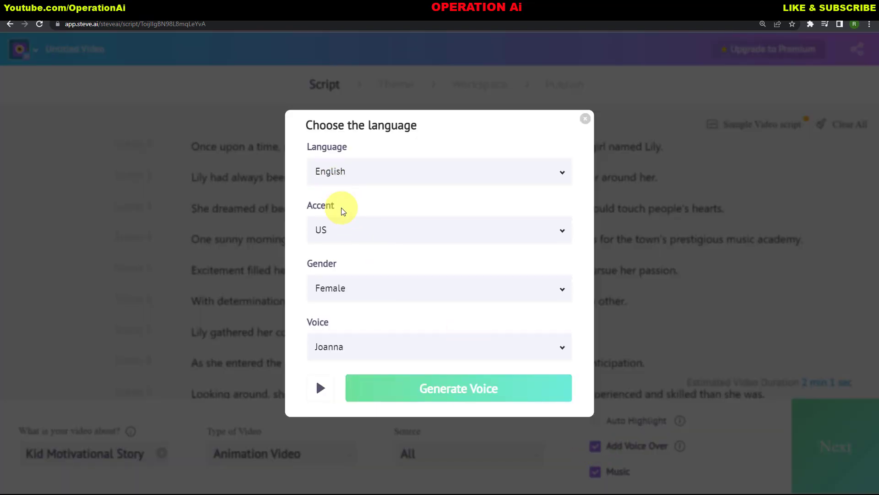
{"action": "left_click", "coordinate": [350, 347]}
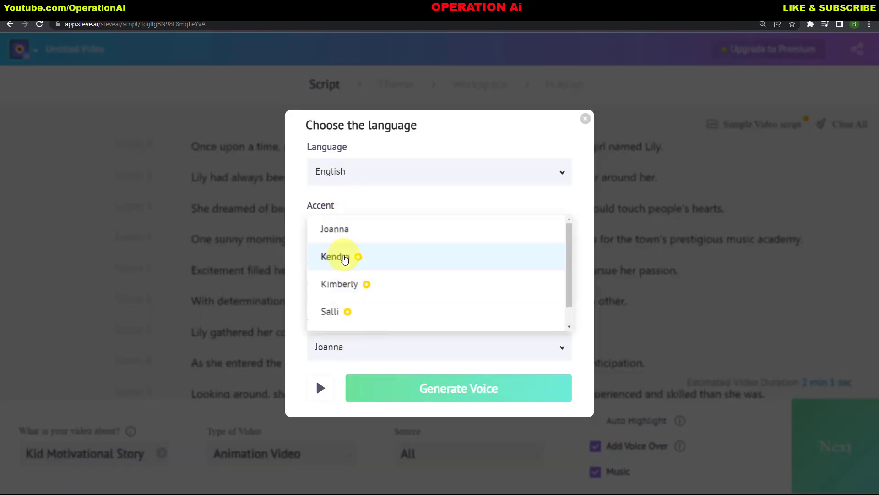
{"action": "left_click", "coordinate": [339, 229]}
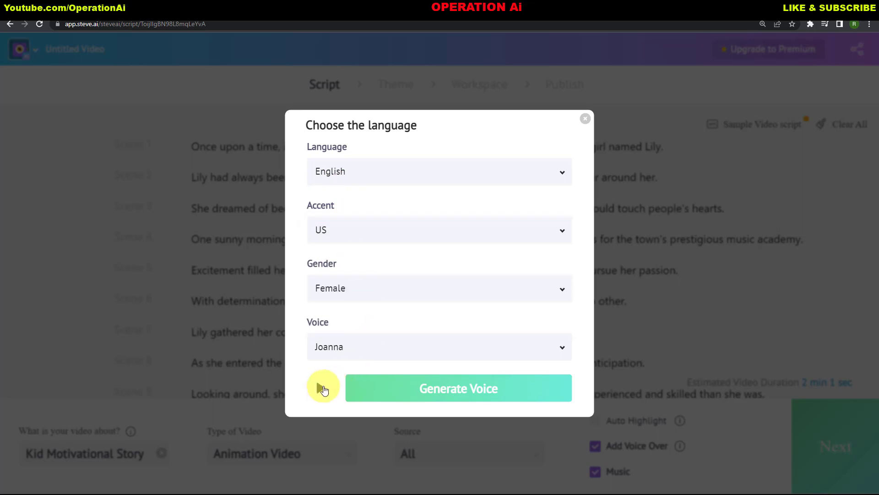
Try the Ivy (child) voice for the voice-over and play its sample.
{"action": "left_click", "coordinate": [373, 349]}
{"action": "scroll", "coordinate": [386, 298], "scroll_direction": "down", "scroll_amount": 2}
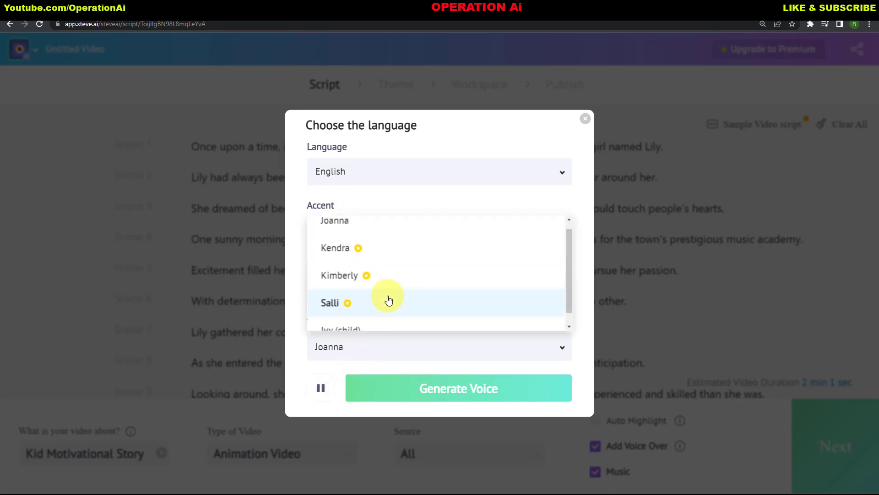
{"action": "left_click", "coordinate": [353, 316]}
{"action": "left_click", "coordinate": [321, 388]}
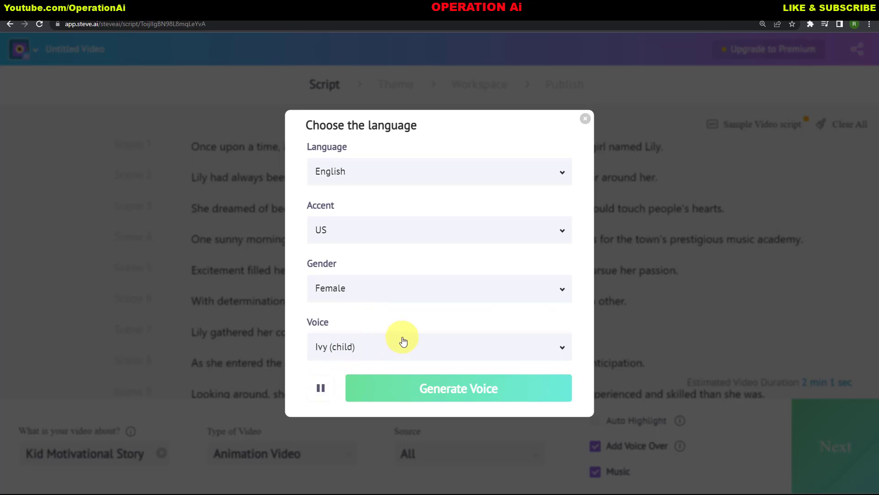
Set the voice-over back to the Joanna voice and generate it.
{"action": "left_click", "coordinate": [398, 345]}
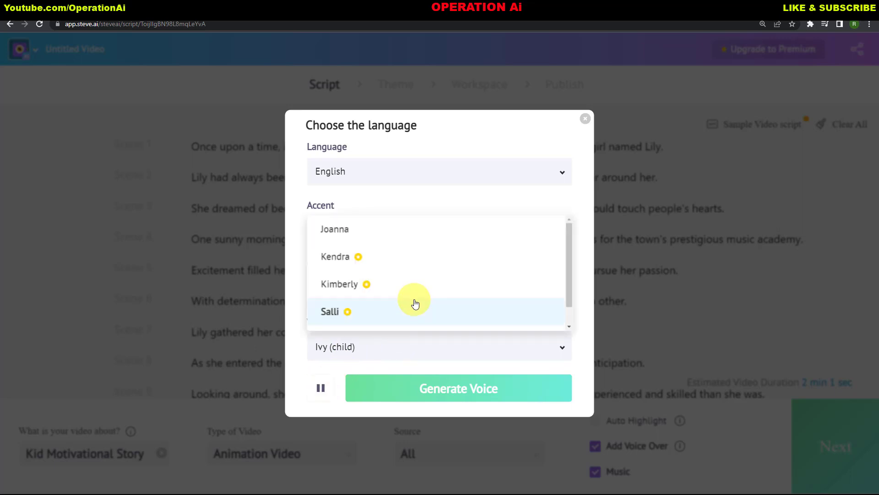
{"action": "left_click", "coordinate": [353, 233]}
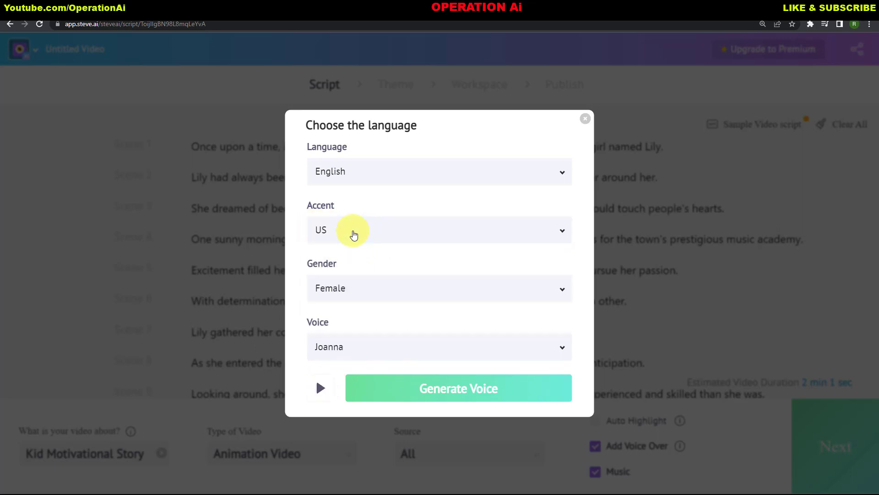
{"action": "left_click", "coordinate": [459, 388]}
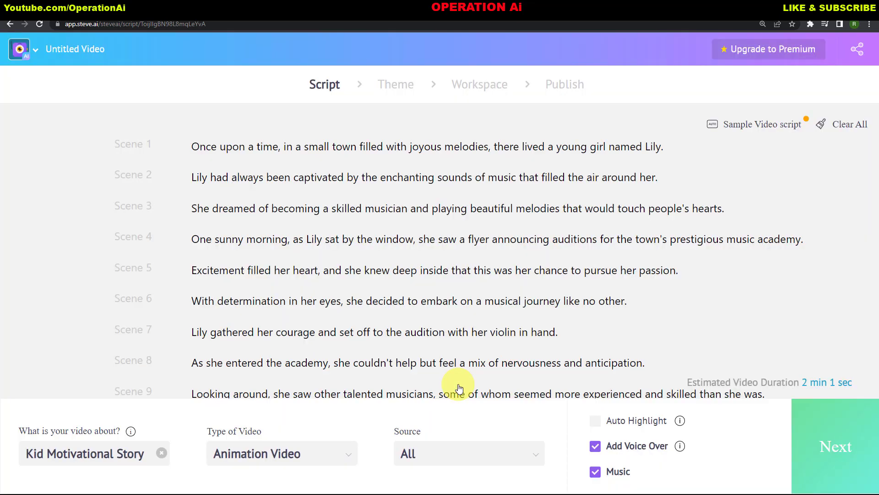
Generate the video with the "Buying my long time Dream Car!!.." design style and briefly play its preview.
{"action": "left_click", "coordinate": [834, 446]}
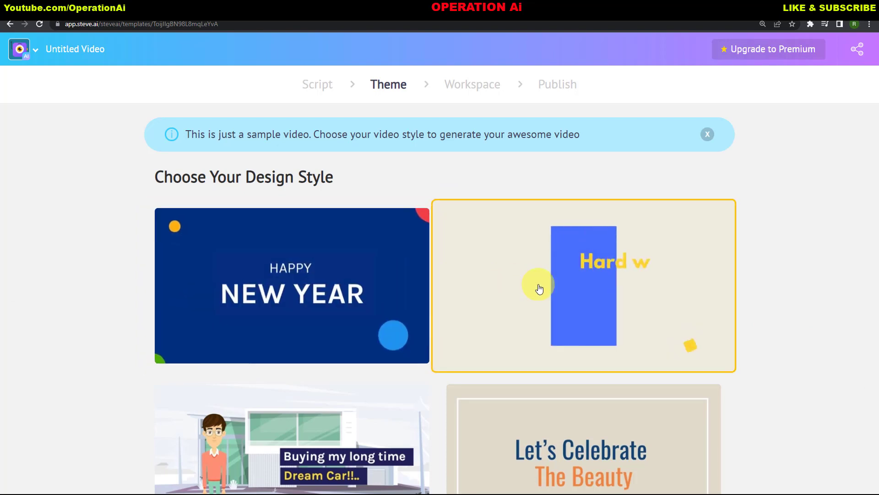
{"action": "scroll", "coordinate": [539, 287], "scroll_direction": "down", "scroll_amount": 5}
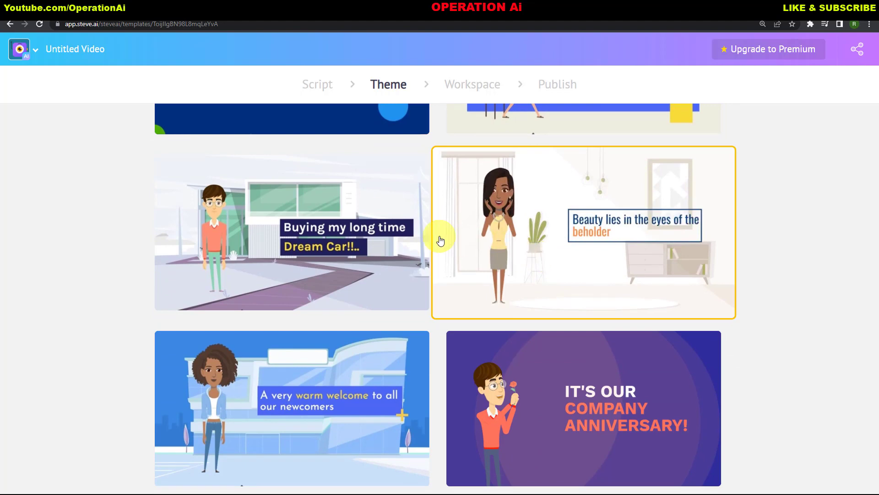
{"action": "left_click", "coordinate": [257, 234]}
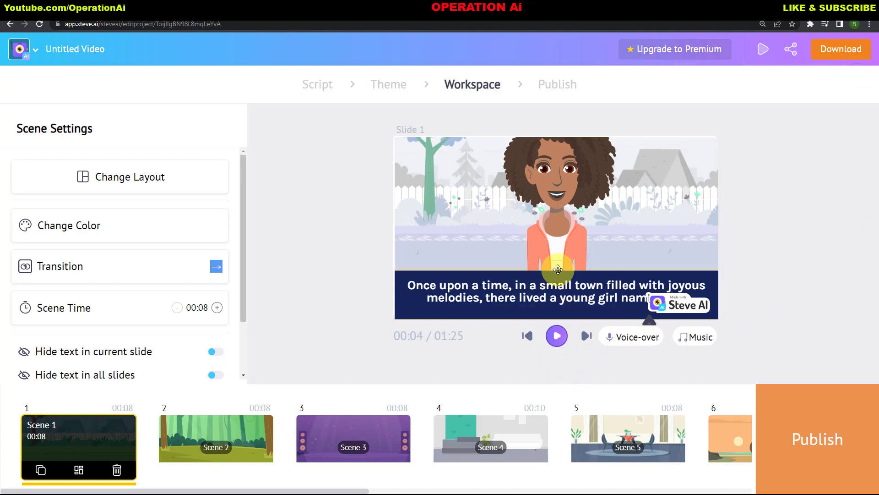
{"action": "left_click", "coordinate": [558, 338]}
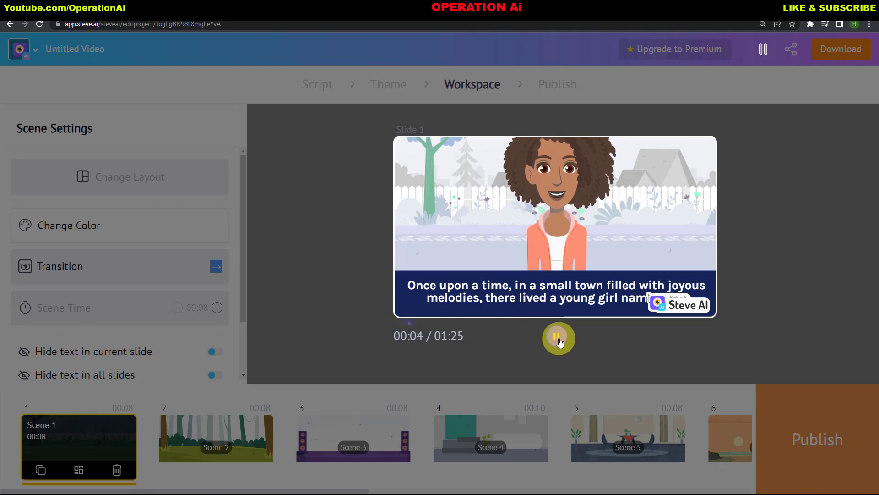
{"action": "left_click", "coordinate": [558, 339]}
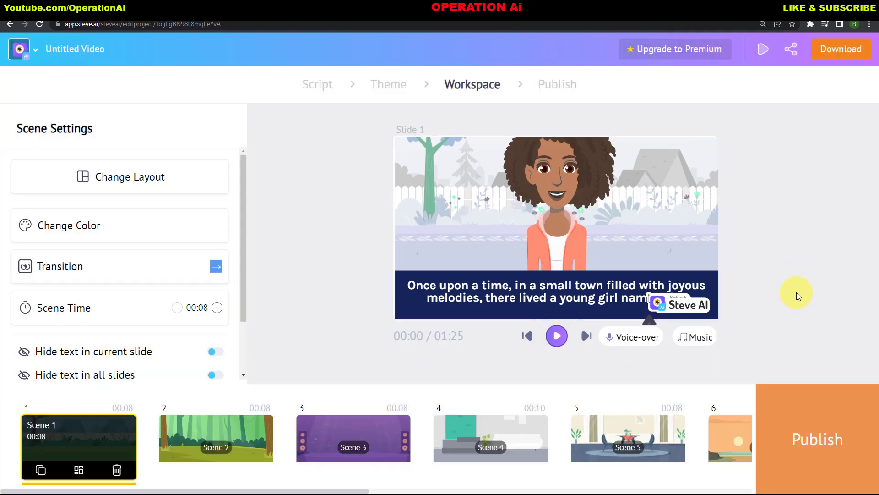
Shrink the Scene 1 character and reposition her so her head and shoulders fit above the caption.
{"action": "left_click", "coordinate": [564, 192]}
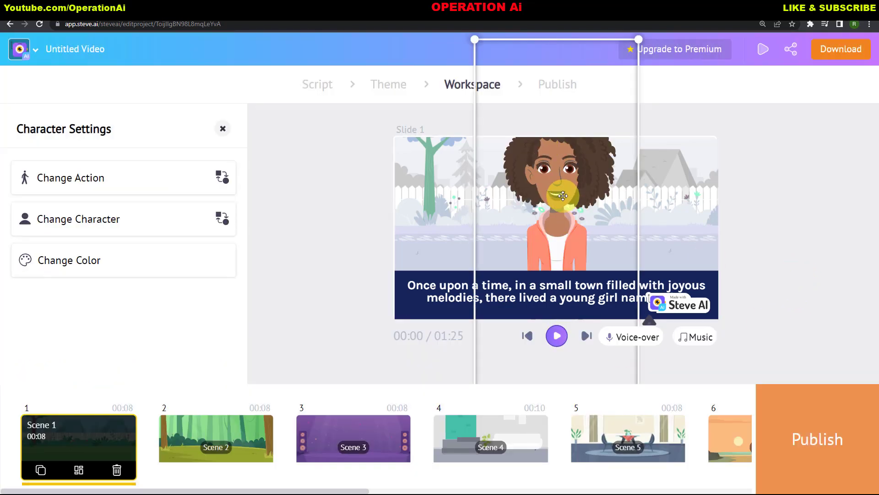
{"action": "left_click_drag", "start_coordinate": [626, 51], "coordinate": [595, 109]}
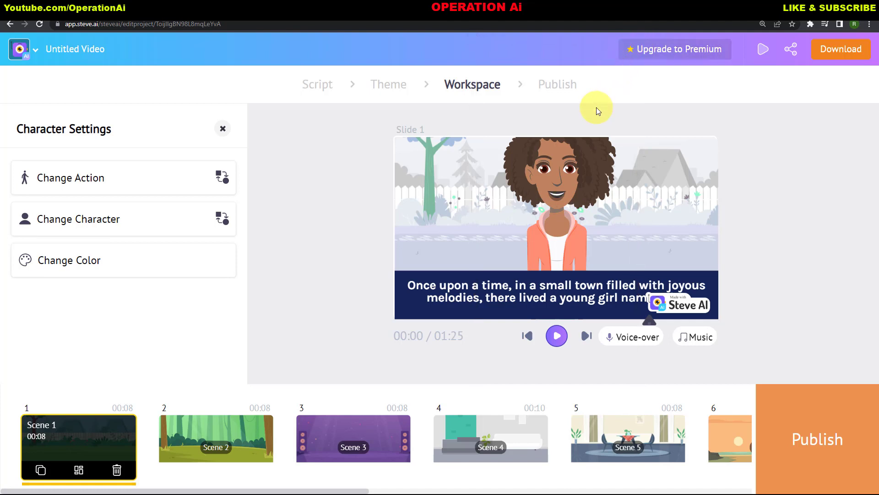
{"action": "left_click_drag", "start_coordinate": [598, 137], "coordinate": [615, 95]}
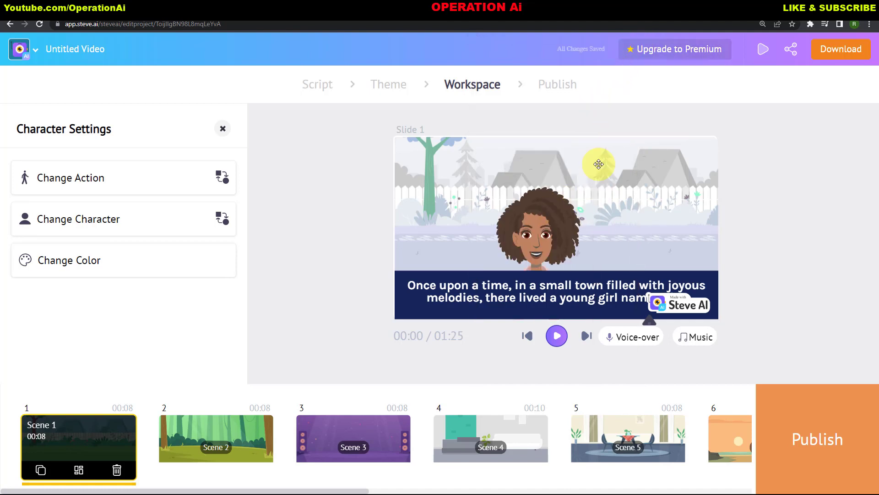
{"action": "left_click_drag", "start_coordinate": [570, 211], "coordinate": [561, 205]}
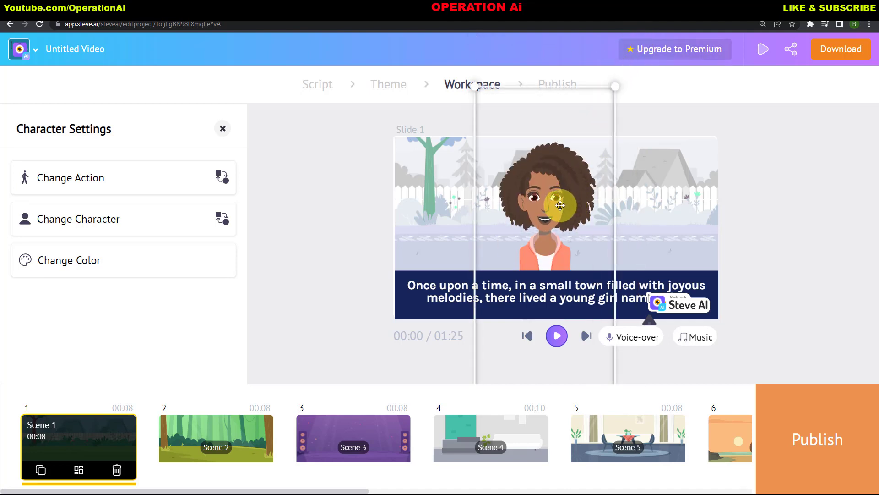
Replace the Scene 1 character with the woman with long straight dark hair, green open vest and blue shorts.
{"action": "left_click", "coordinate": [115, 223]}
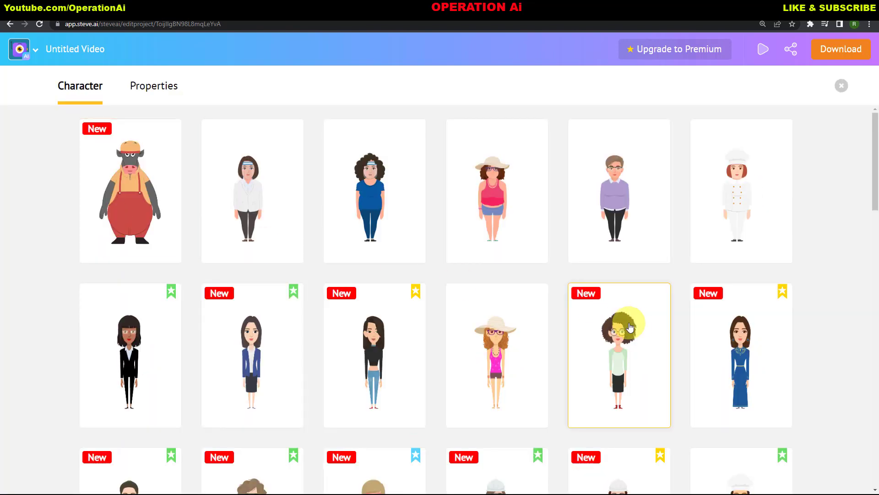
{"action": "scroll", "coordinate": [664, 366], "scroll_direction": "down", "scroll_amount": 2}
{"action": "scroll", "coordinate": [667, 373], "scroll_direction": "down", "scroll_amount": 8}
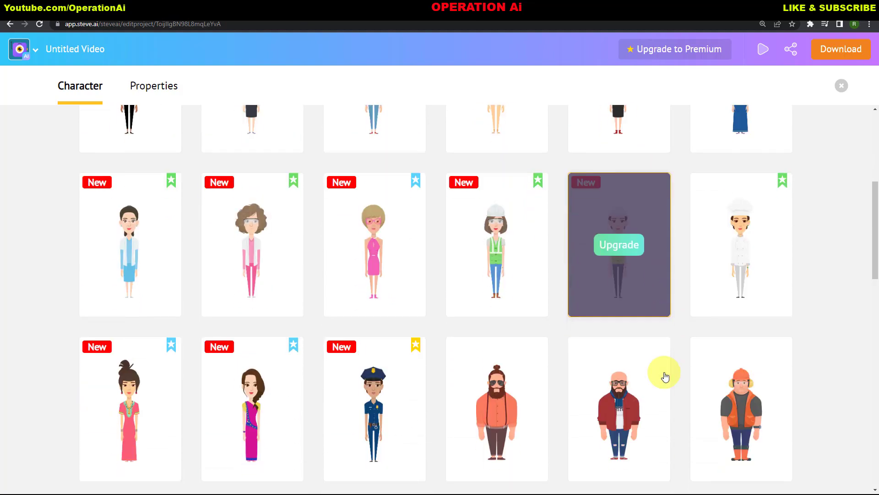
{"action": "scroll", "coordinate": [874, 387], "scroll_direction": "down", "scroll_amount": 4}
{"action": "scroll", "coordinate": [876, 387], "scroll_direction": "down", "scroll_amount": 8}
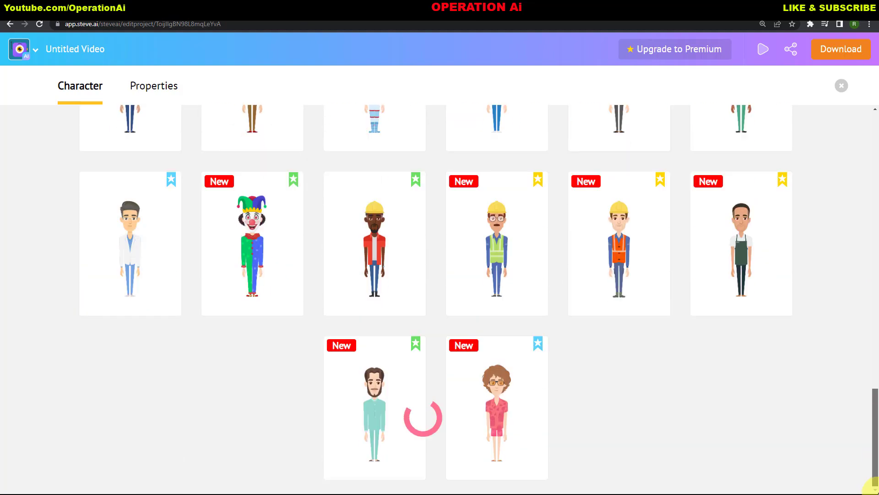
{"action": "scroll", "coordinate": [758, 389], "scroll_direction": "down", "scroll_amount": 10}
{"action": "scroll", "coordinate": [870, 403], "scroll_direction": "down", "scroll_amount": 6}
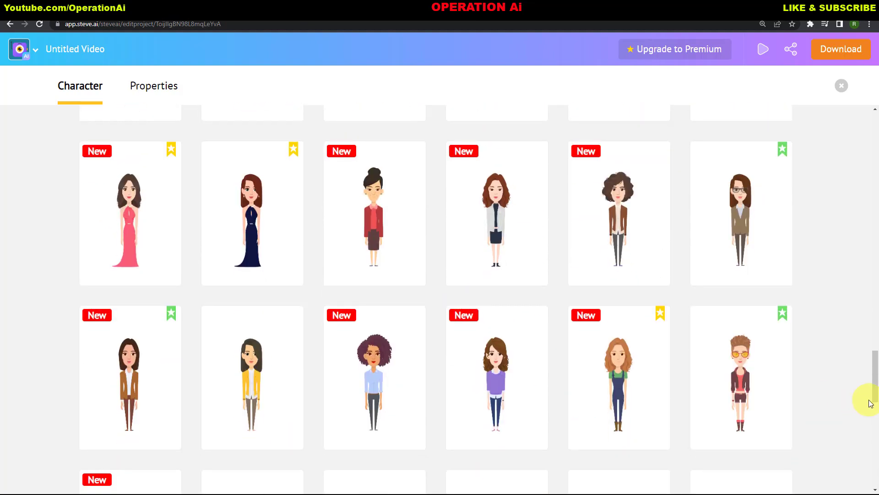
{"action": "scroll", "coordinate": [875, 385], "scroll_direction": "down", "scroll_amount": 10}
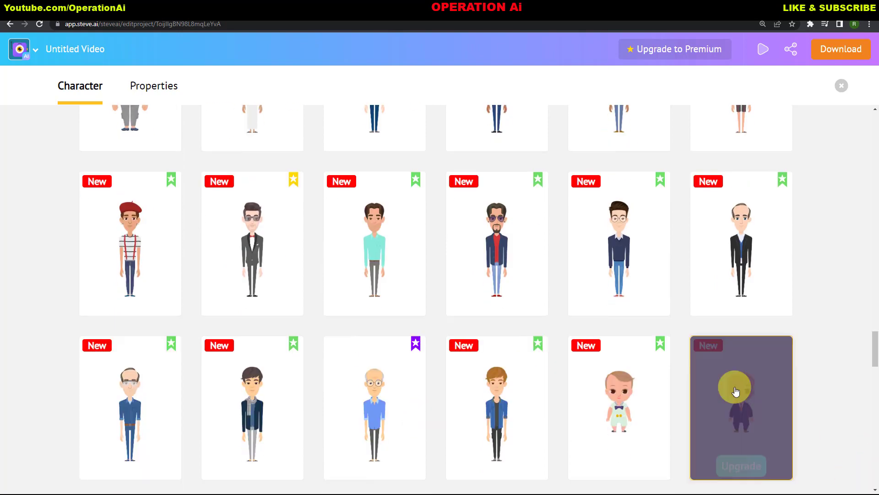
{"action": "scroll", "coordinate": [735, 389], "scroll_direction": "down", "scroll_amount": 5}
{"action": "scroll", "coordinate": [735, 391], "scroll_direction": "down", "scroll_amount": 10}
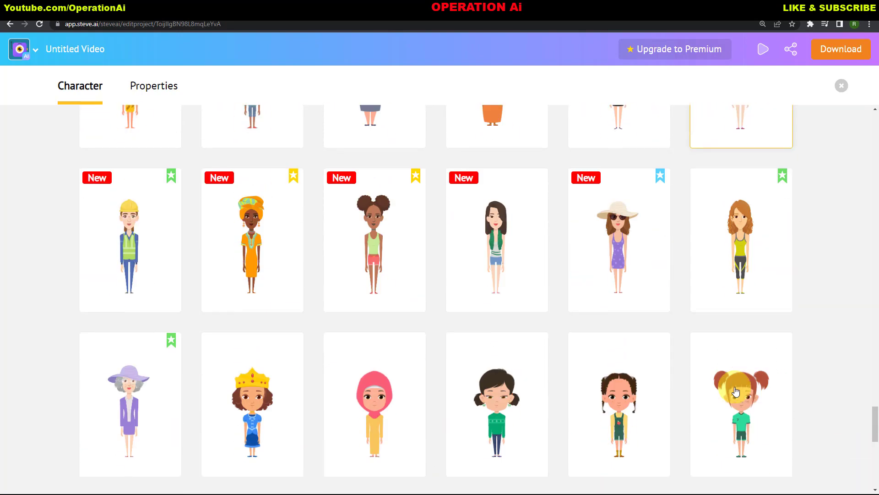
{"action": "scroll", "coordinate": [735, 391], "scroll_direction": "up", "scroll_amount": 3}
{"action": "scroll", "coordinate": [735, 389], "scroll_direction": "up", "scroll_amount": 2}
{"action": "scroll", "coordinate": [738, 329], "scroll_direction": "down", "scroll_amount": 1}
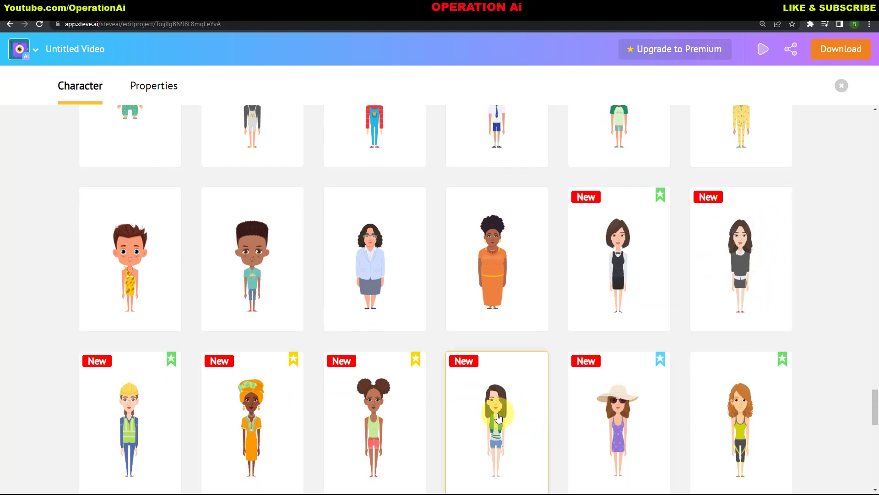
{"action": "scroll", "coordinate": [498, 412], "scroll_direction": "down", "scroll_amount": 3}
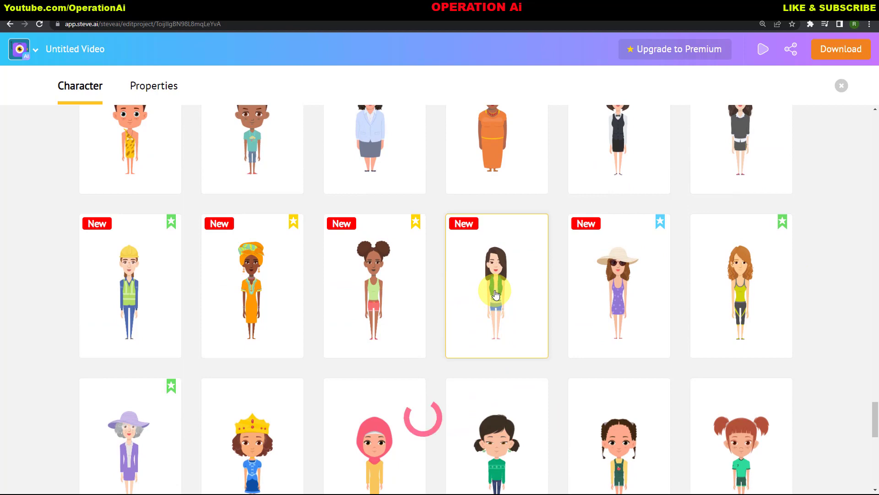
{"action": "left_click", "coordinate": [495, 295]}
Shrink the new Scene 1 character slightly and move her a little up and to the right.
{"action": "left_click", "coordinate": [559, 165]}
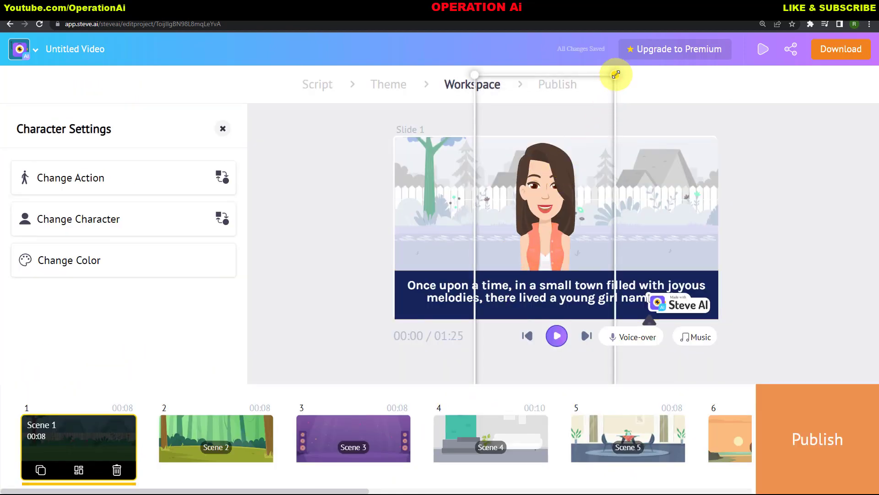
{"action": "left_click_drag", "start_coordinate": [616, 74], "coordinate": [613, 80]}
{"action": "left_click_drag", "start_coordinate": [553, 200], "coordinate": [560, 189]}
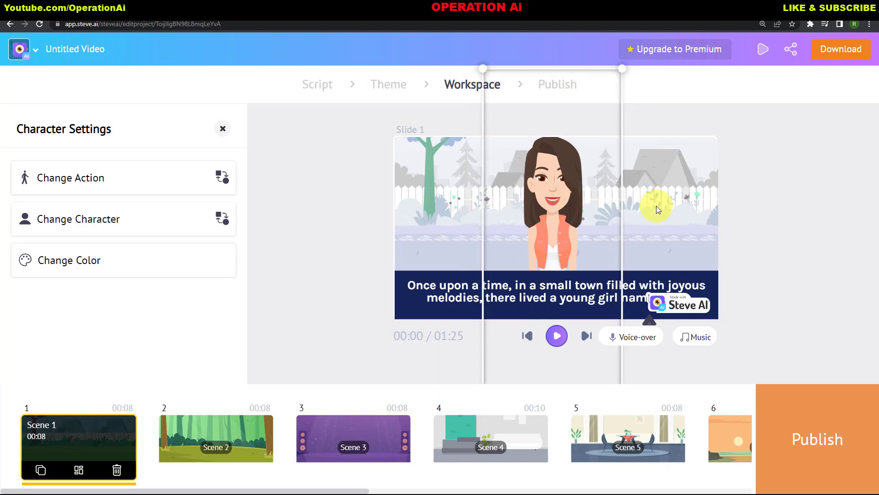
Replace the Scene 1 background with the outdoor market scene with awning-covered stalls.
{"action": "left_click", "coordinate": [658, 192]}
{"action": "left_click", "coordinate": [692, 188]}
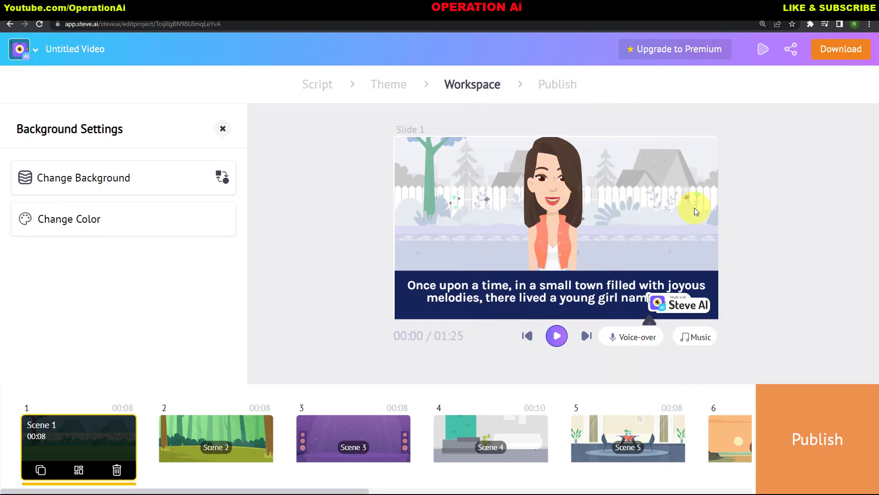
{"action": "left_click", "coordinate": [88, 178]}
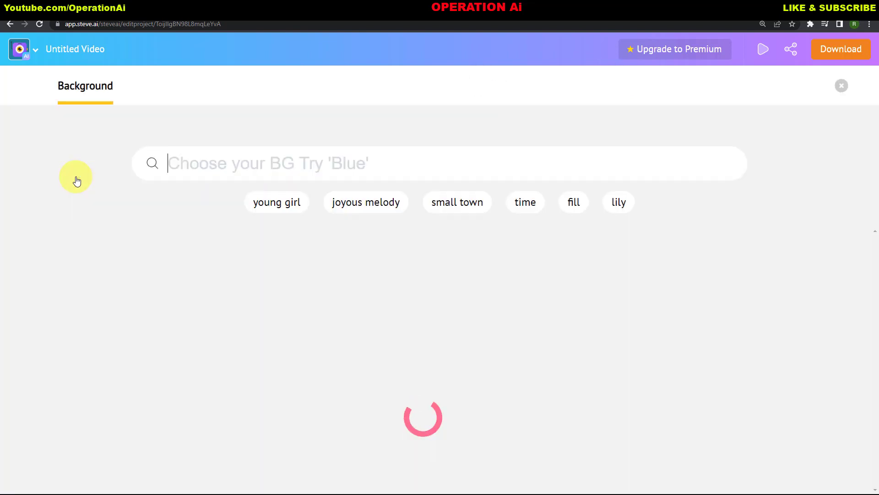
{"action": "scroll", "coordinate": [664, 367], "scroll_direction": "down", "scroll_amount": 5}
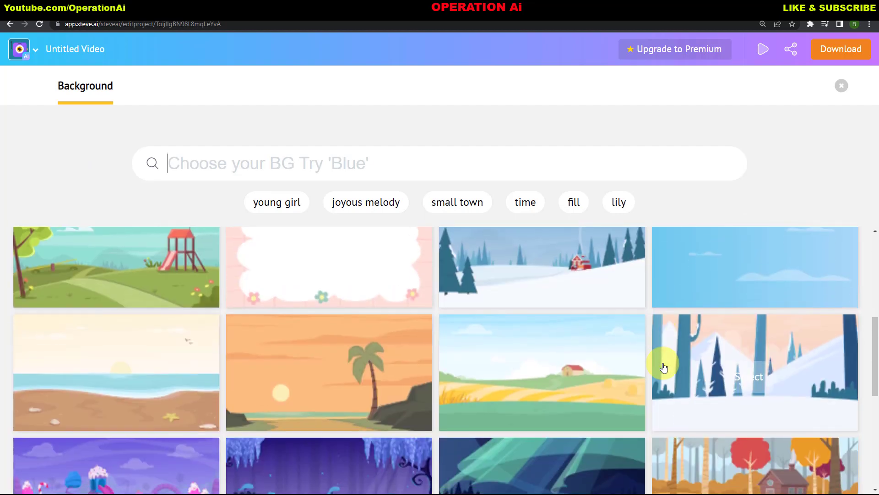
{"action": "scroll", "coordinate": [664, 368], "scroll_direction": "down", "scroll_amount": 5}
{"action": "scroll", "coordinate": [664, 368], "scroll_direction": "down", "scroll_amount": 5}
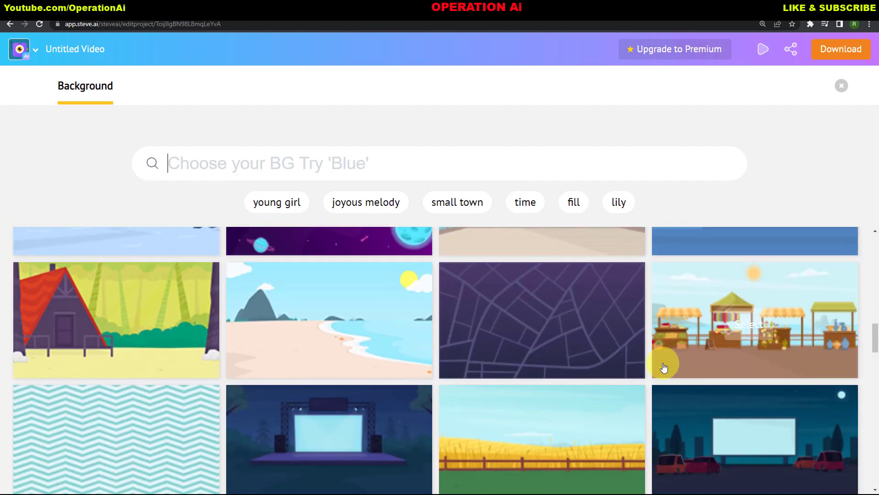
{"action": "scroll", "coordinate": [664, 368], "scroll_direction": "down", "scroll_amount": 3}
{"action": "scroll", "coordinate": [664, 368], "scroll_direction": "down", "scroll_amount": 7}
{"action": "scroll", "coordinate": [664, 368], "scroll_direction": "up", "scroll_amount": 4}
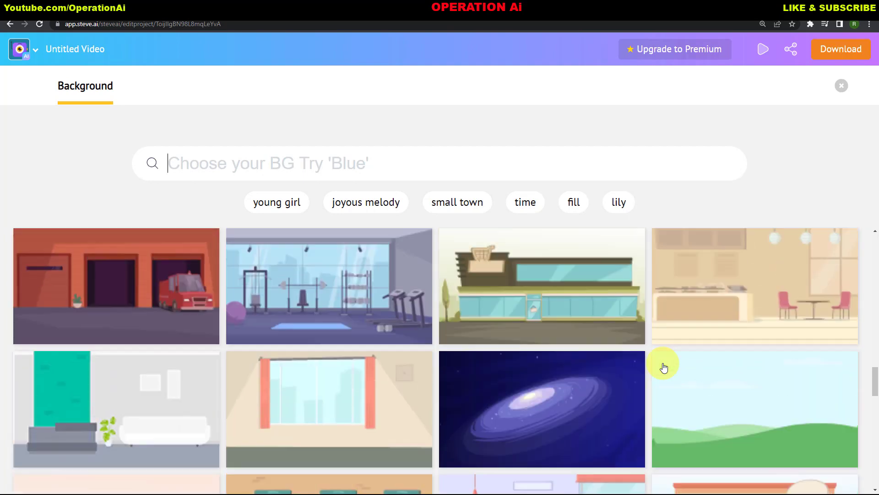
{"action": "scroll", "coordinate": [664, 368], "scroll_direction": "up", "scroll_amount": 7}
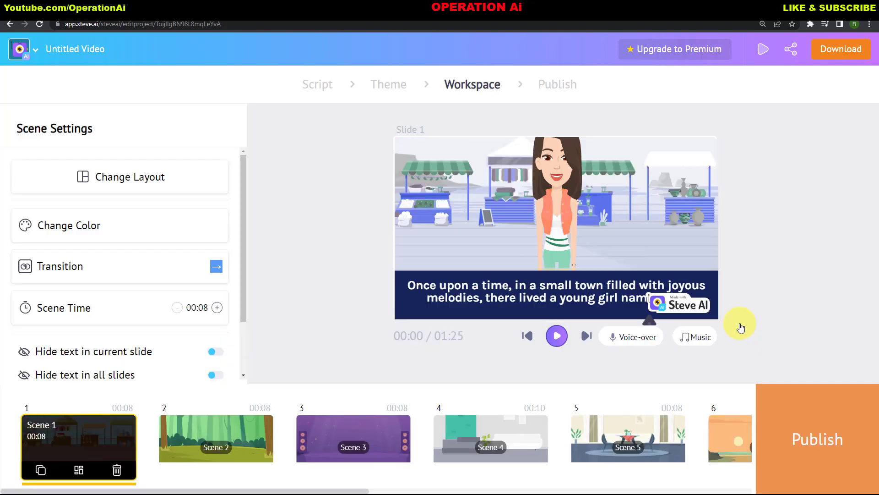
Shorten the Scene 1 caption to "Once upon a time, in a small town filled with joyous melodies." and apply it.
{"action": "left_click", "coordinate": [544, 292]}
{"action": "left_click", "coordinate": [605, 293]}
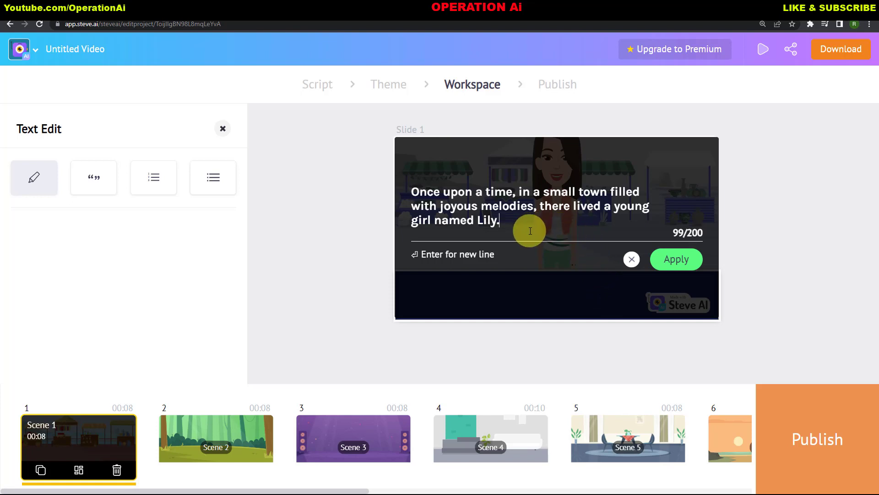
{"action": "left_click_drag", "start_coordinate": [523, 215], "coordinate": [538, 207]}
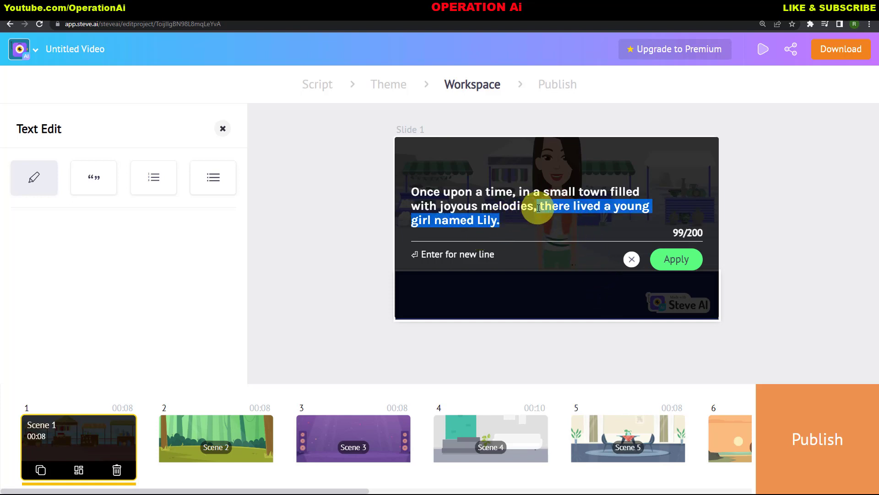
{"action": "key", "text": "BackSpace"}
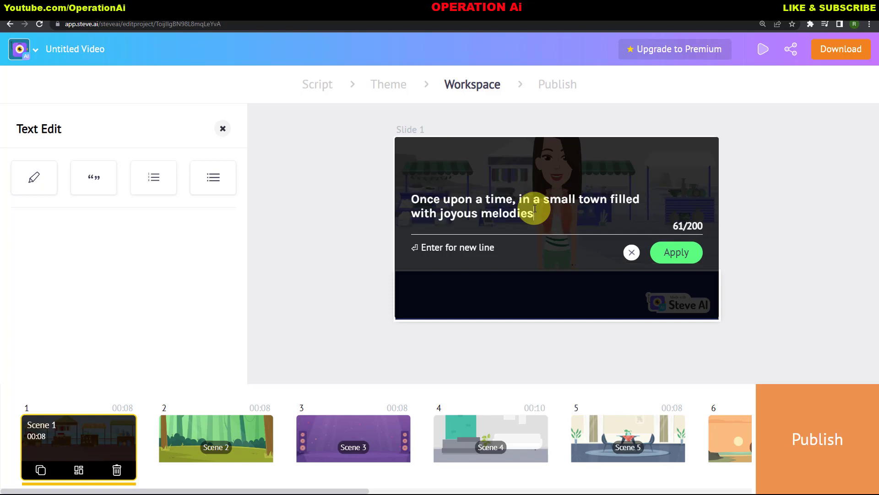
{"action": "type", "text": "."}
{"action": "left_click", "coordinate": [676, 252]}
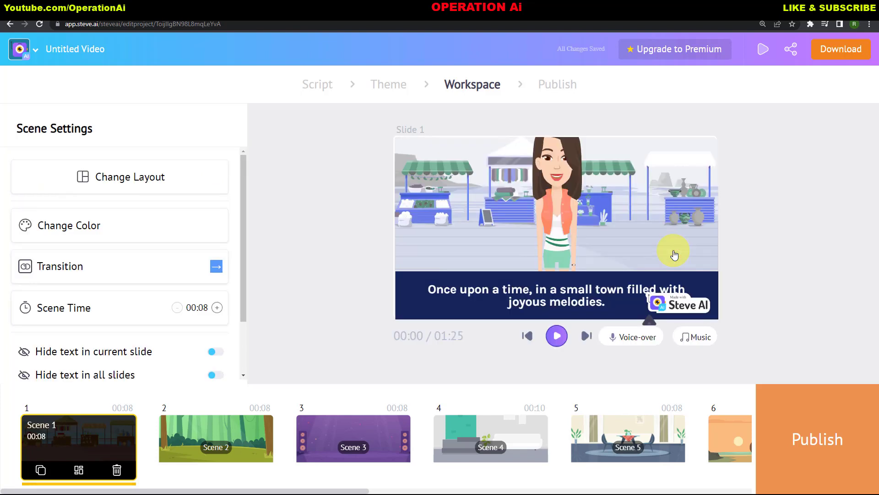
{"action": "left_click", "coordinate": [615, 298]}
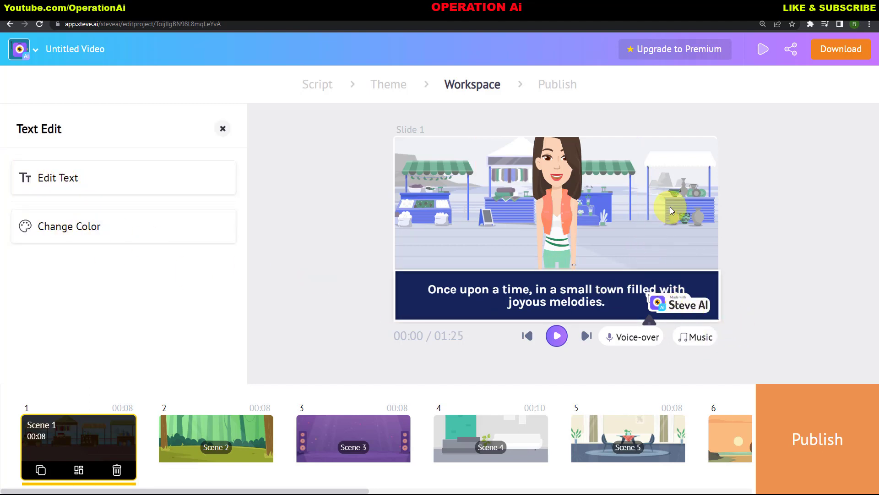
Browse the available actions for the Scene 1 character, looking for one that suits the music theme.
{"action": "left_click", "coordinate": [553, 206]}
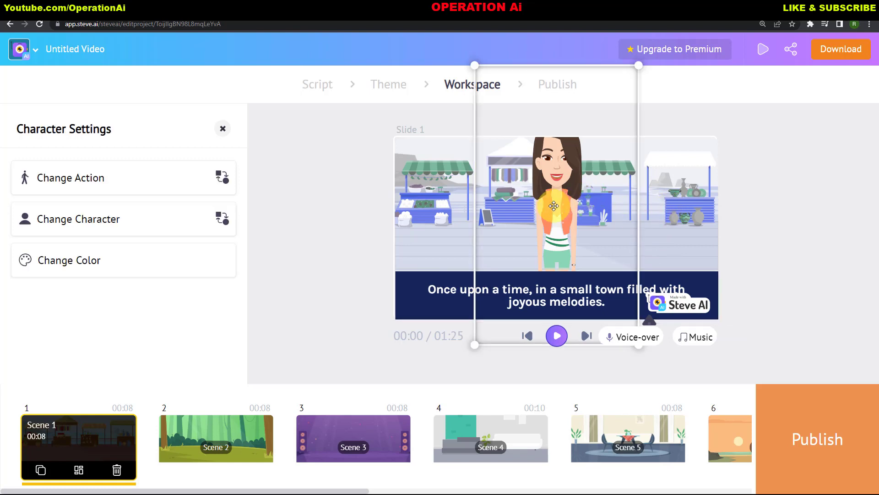
{"action": "left_click", "coordinate": [97, 179]}
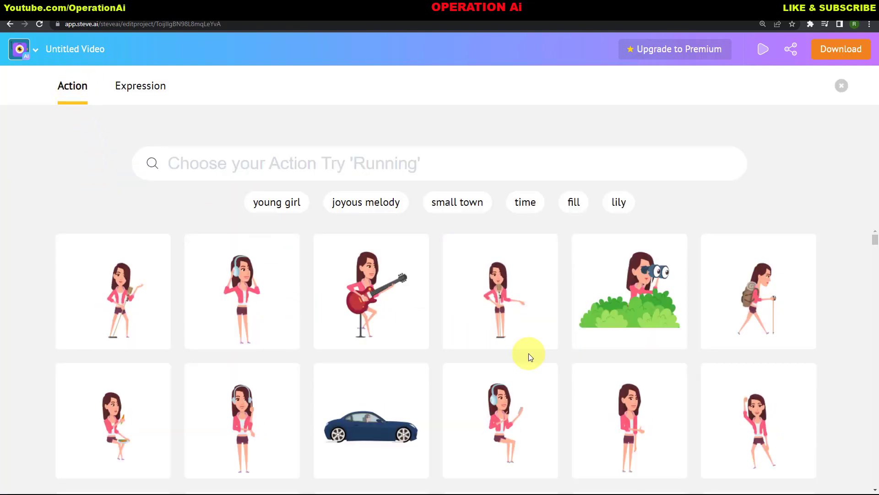
{"action": "scroll", "coordinate": [527, 354], "scroll_direction": "down", "scroll_amount": 2}
{"action": "scroll", "coordinate": [527, 354], "scroll_direction": "up", "scroll_amount": 2}
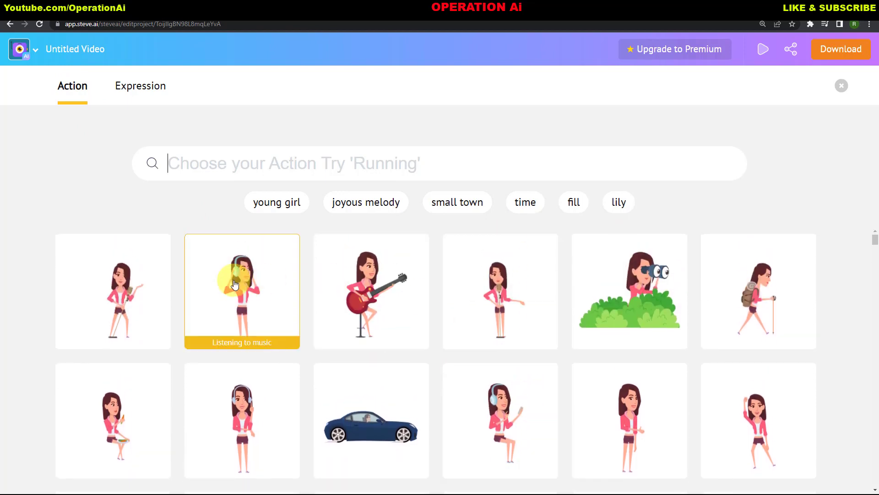
{"action": "scroll", "coordinate": [233, 289], "scroll_direction": "down", "scroll_amount": 7}
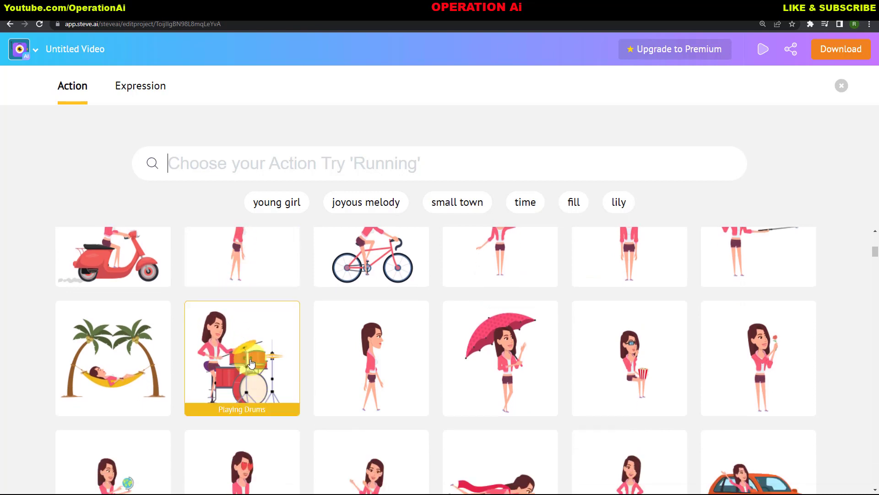
{"action": "scroll", "coordinate": [251, 363], "scroll_direction": "down", "scroll_amount": 5}
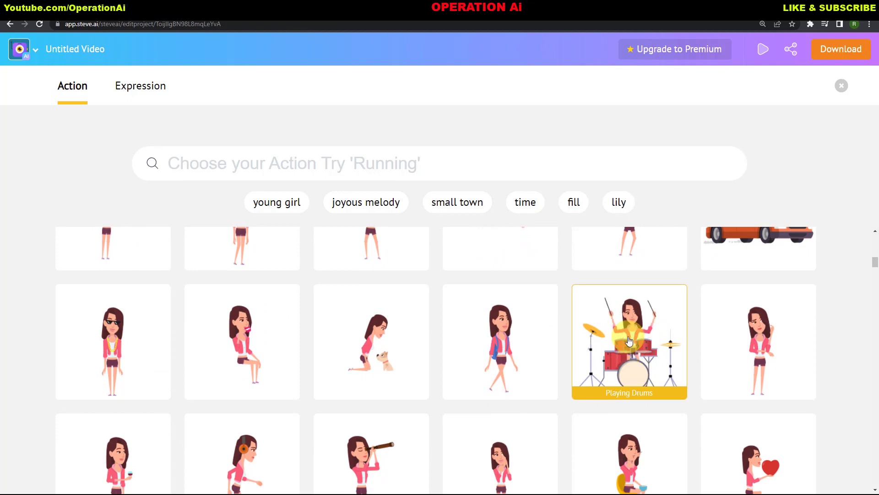
{"action": "scroll", "coordinate": [740, 293], "scroll_direction": "up", "scroll_amount": 3}
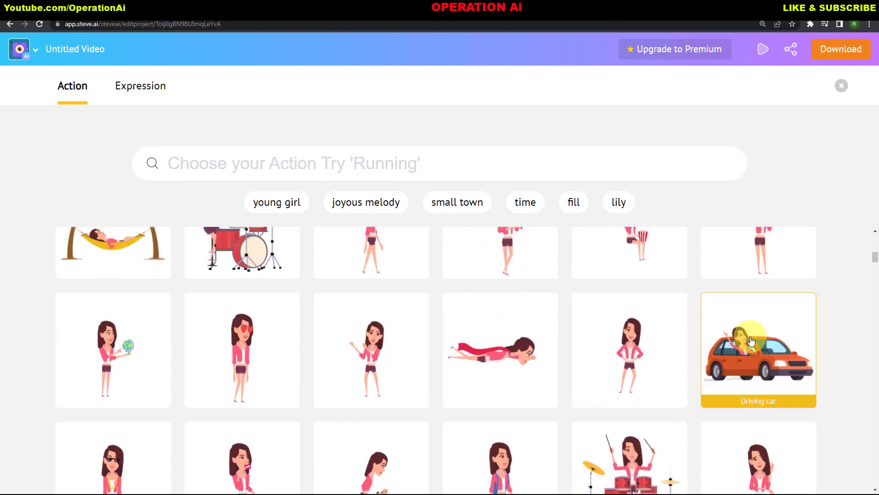
{"action": "scroll", "coordinate": [748, 339], "scroll_direction": "down", "scroll_amount": 5}
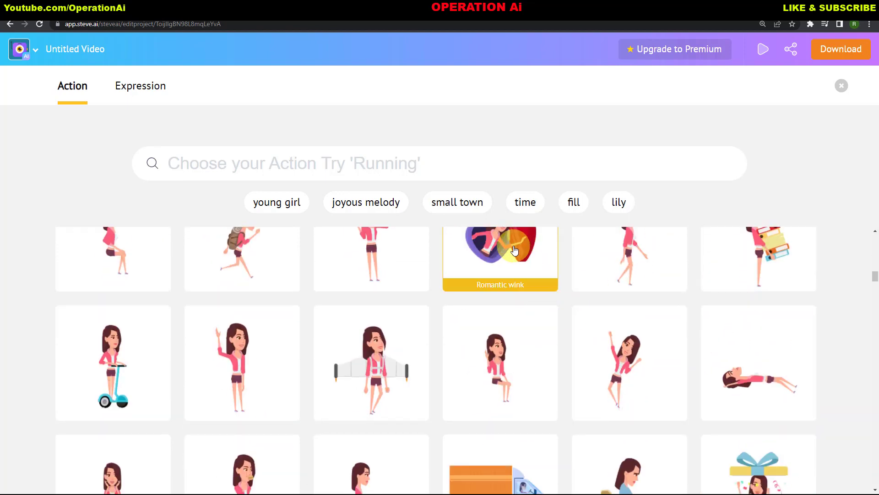
{"action": "scroll", "coordinate": [514, 266], "scroll_direction": "up", "scroll_amount": 1}
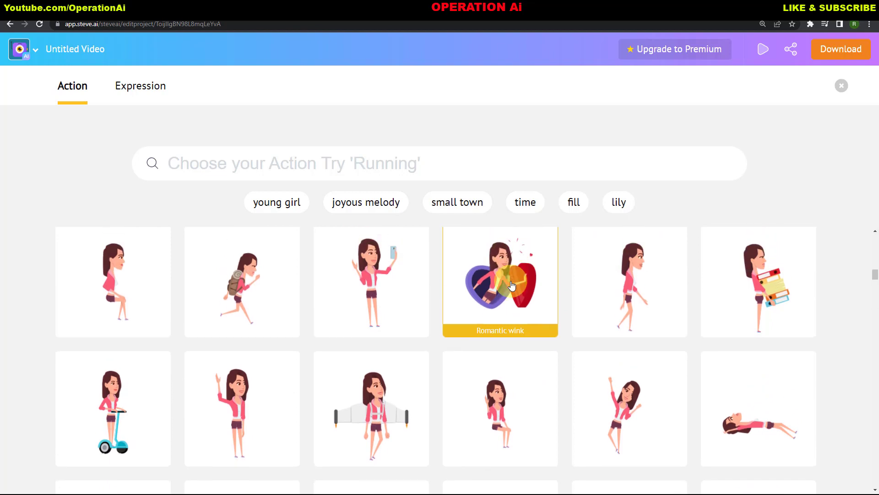
{"action": "scroll", "coordinate": [512, 286], "scroll_direction": "down", "scroll_amount": 2}
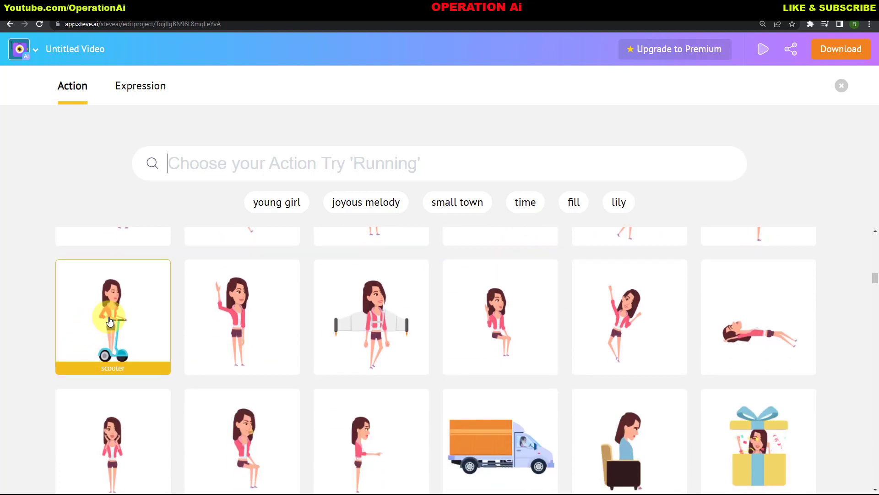
{"action": "scroll", "coordinate": [110, 320], "scroll_direction": "down", "scroll_amount": 4}
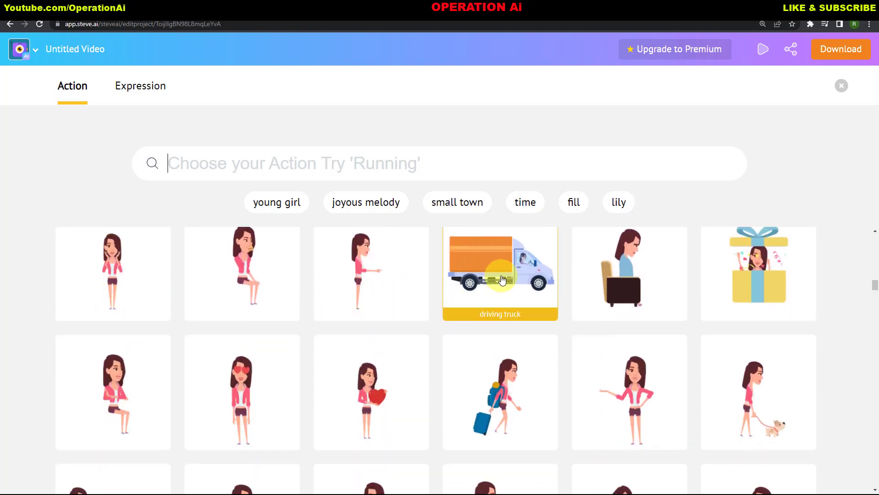
{"action": "scroll", "coordinate": [502, 279], "scroll_direction": "down", "scroll_amount": 3}
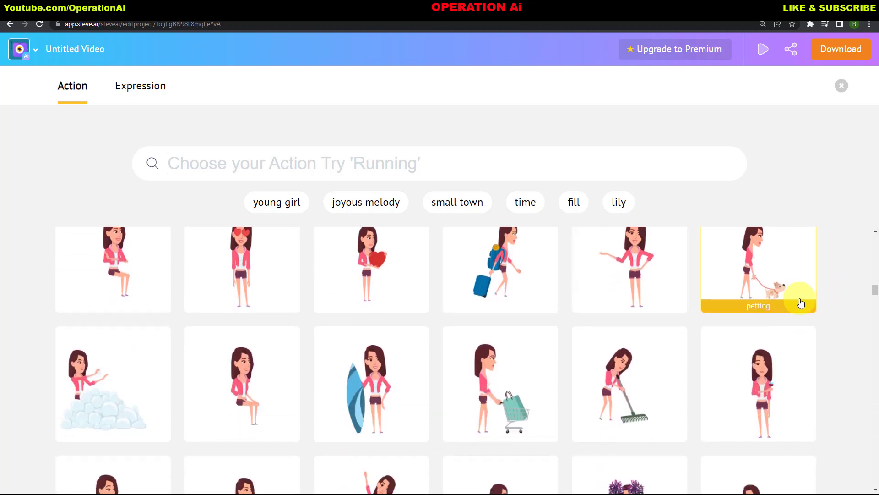
{"action": "scroll", "coordinate": [791, 303], "scroll_direction": "up", "scroll_amount": 1}
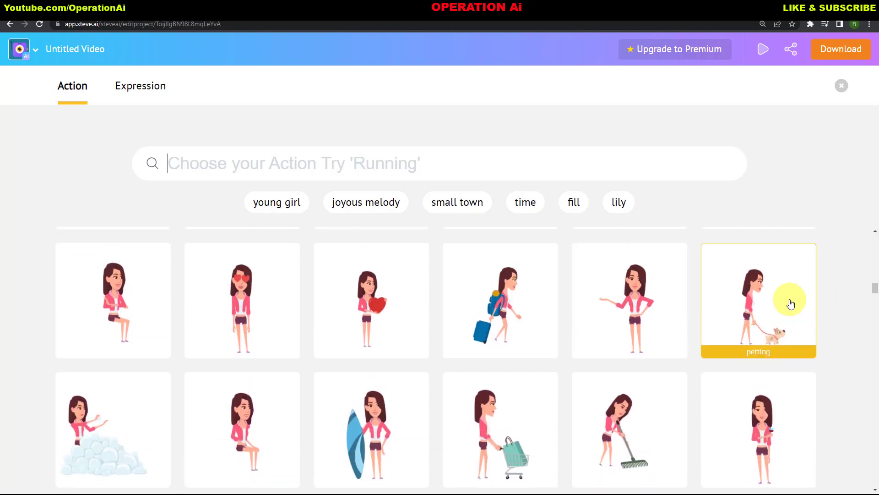
{"action": "scroll", "coordinate": [733, 284], "scroll_direction": "down", "scroll_amount": 6}
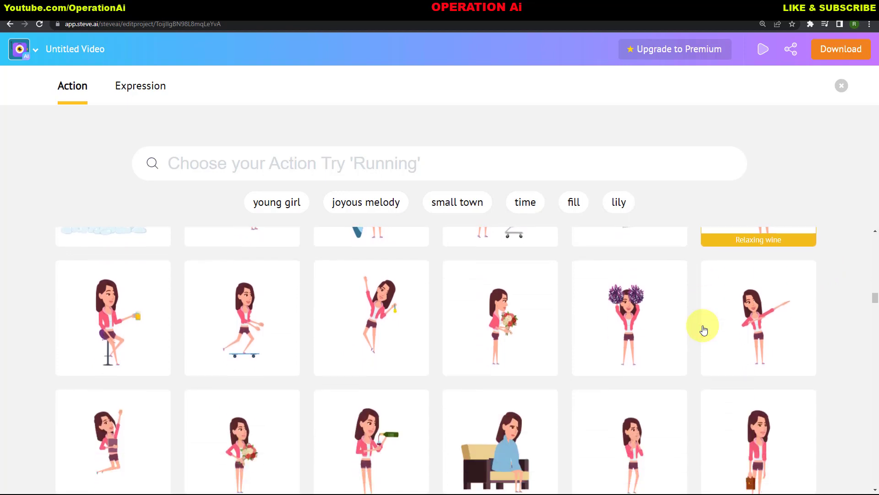
{"action": "scroll", "coordinate": [681, 333], "scroll_direction": "down", "scroll_amount": 4}
{"action": "scroll", "coordinate": [501, 302], "scroll_direction": "up", "scroll_amount": 2}
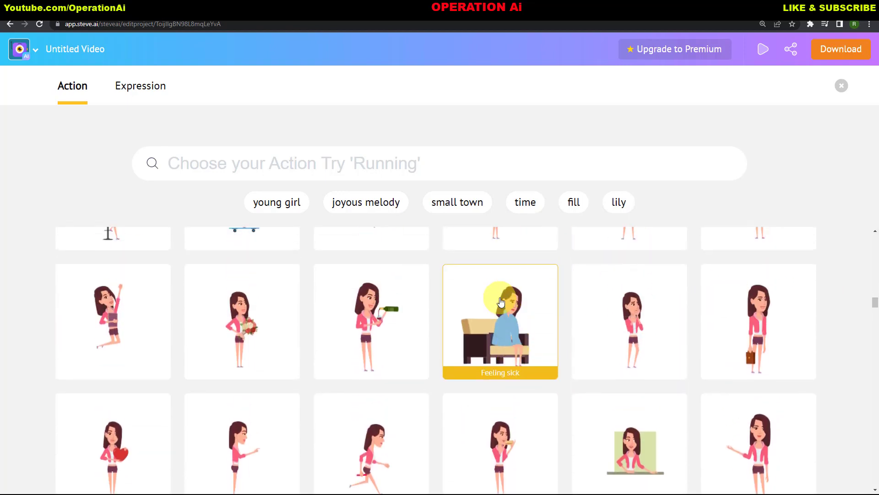
{"action": "scroll", "coordinate": [503, 306], "scroll_direction": "down", "scroll_amount": 10}
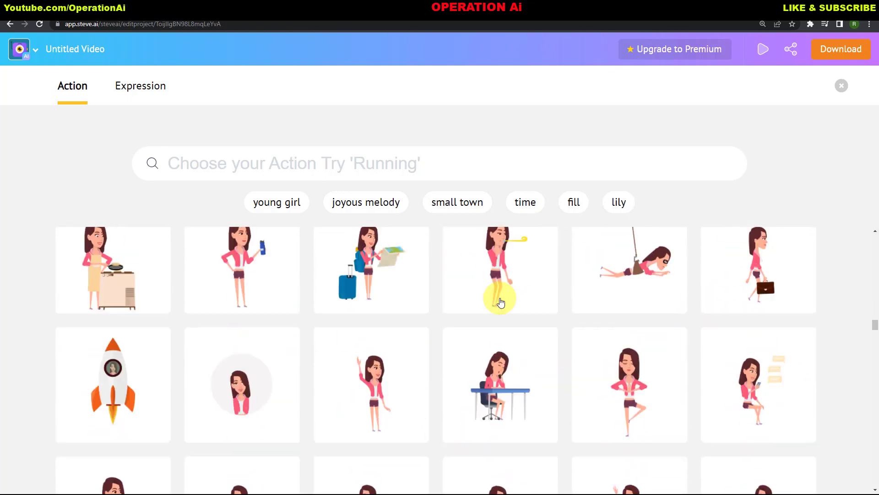
{"action": "scroll", "coordinate": [508, 312], "scroll_direction": "down", "scroll_amount": 10}
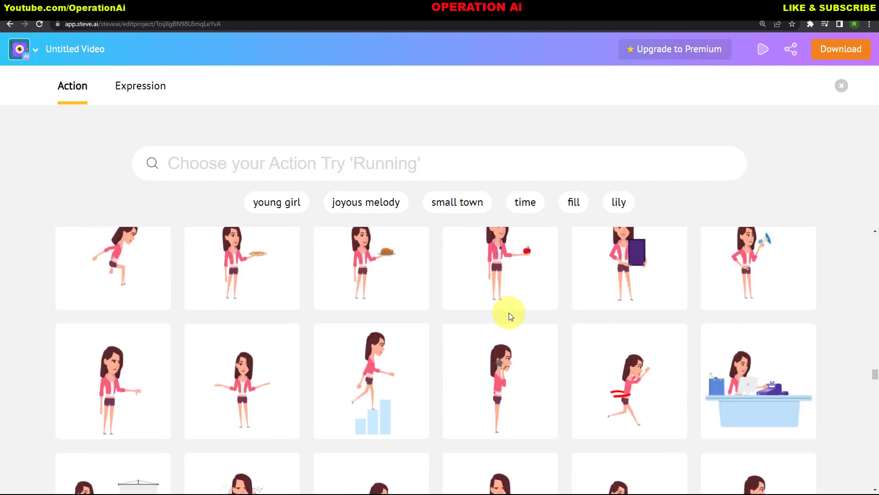
{"action": "scroll", "coordinate": [509, 312], "scroll_direction": "down", "scroll_amount": 8}
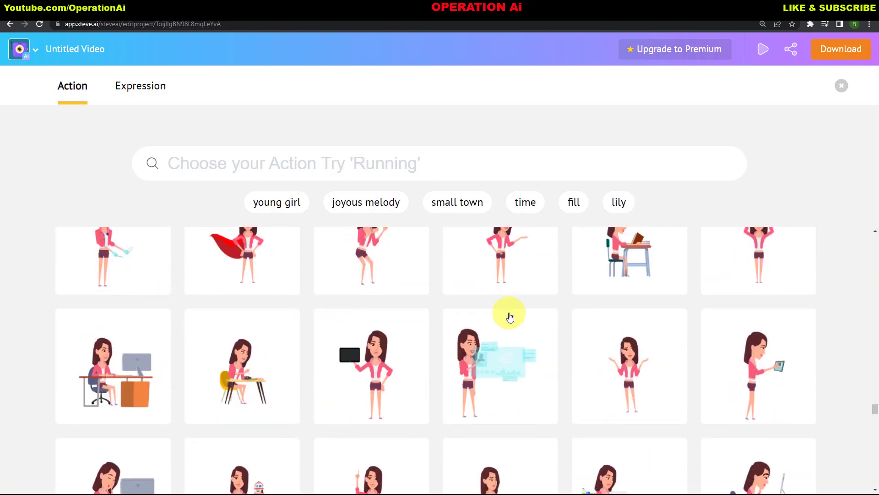
{"action": "scroll", "coordinate": [510, 316], "scroll_direction": "up", "scroll_amount": 5}
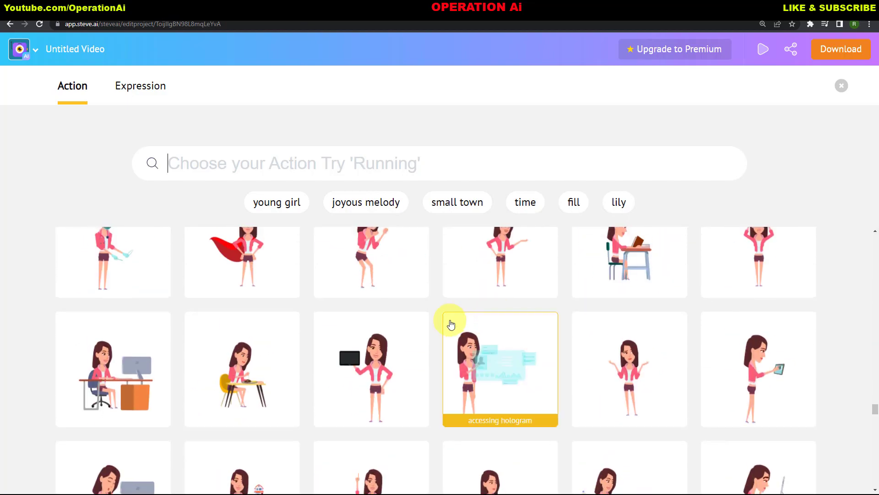
{"action": "scroll", "coordinate": [105, 286], "scroll_direction": "up", "scroll_amount": 1}
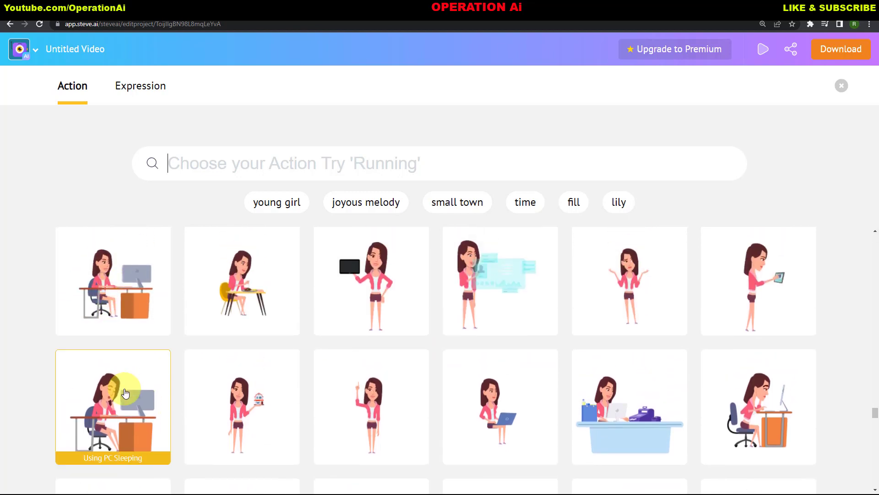
{"action": "scroll", "coordinate": [123, 393], "scroll_direction": "up", "scroll_amount": 5}
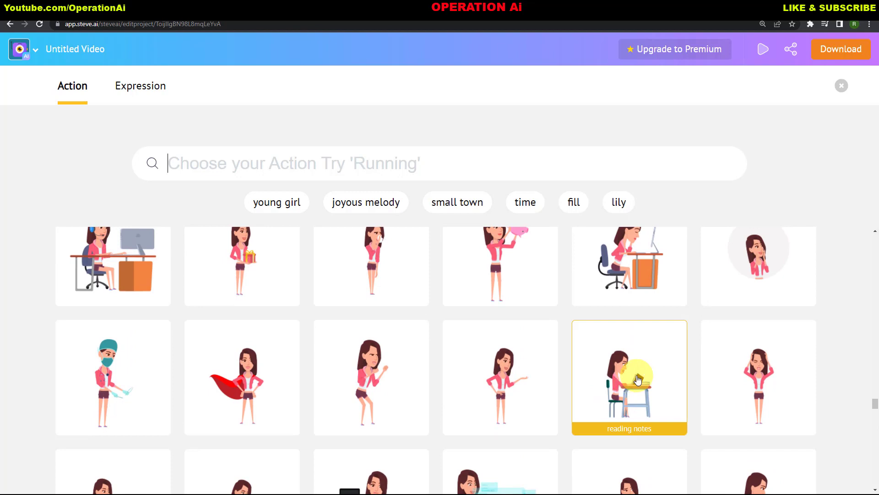
{"action": "scroll", "coordinate": [638, 379], "scroll_direction": "up", "scroll_amount": 2}
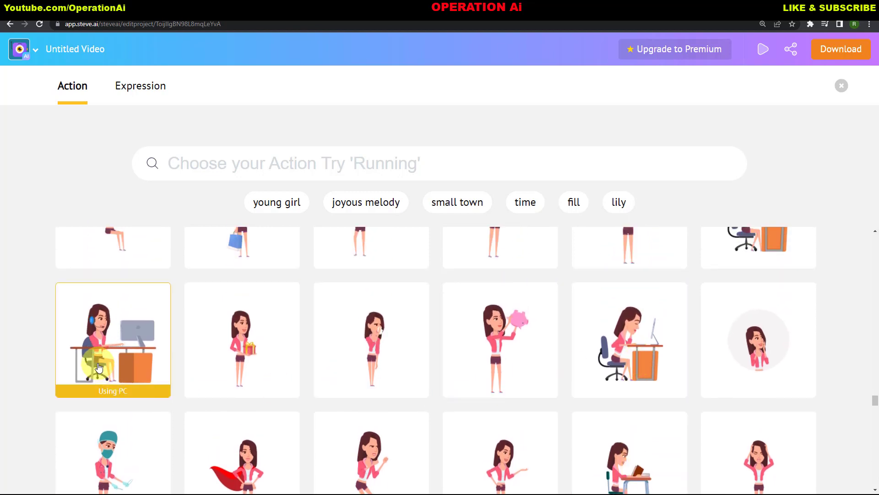
Apply the side-view Playing Drums action to the Scene 1 character.
{"action": "left_click_drag", "start_coordinate": [877, 392], "coordinate": [875, 231]}
{"action": "scroll", "coordinate": [618, 385], "scroll_direction": "down", "scroll_amount": 11}
{"action": "left_click", "coordinate": [602, 389]}
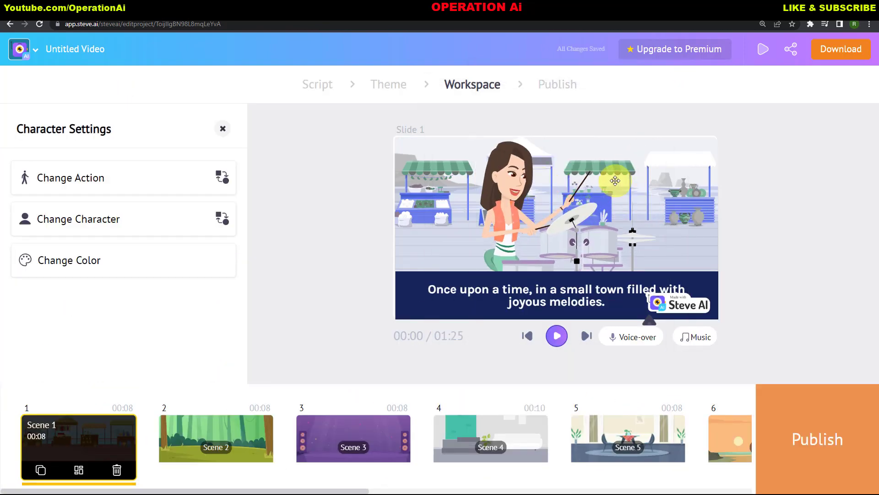
Change the Scene 2 character's action to guitar.
{"action": "left_click_drag", "start_coordinate": [344, 489], "coordinate": [367, 487]}
{"action": "left_click", "coordinate": [216, 436]}
{"action": "left_click", "coordinate": [538, 204]}
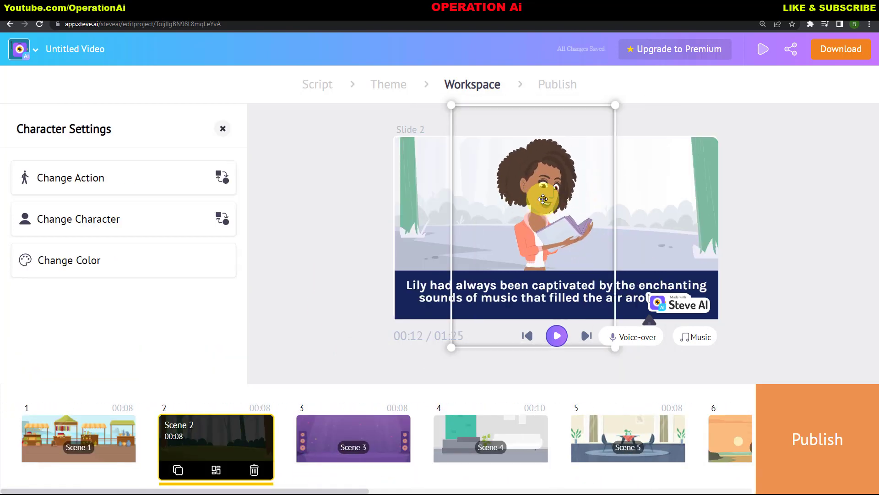
{"action": "left_click", "coordinate": [78, 180]}
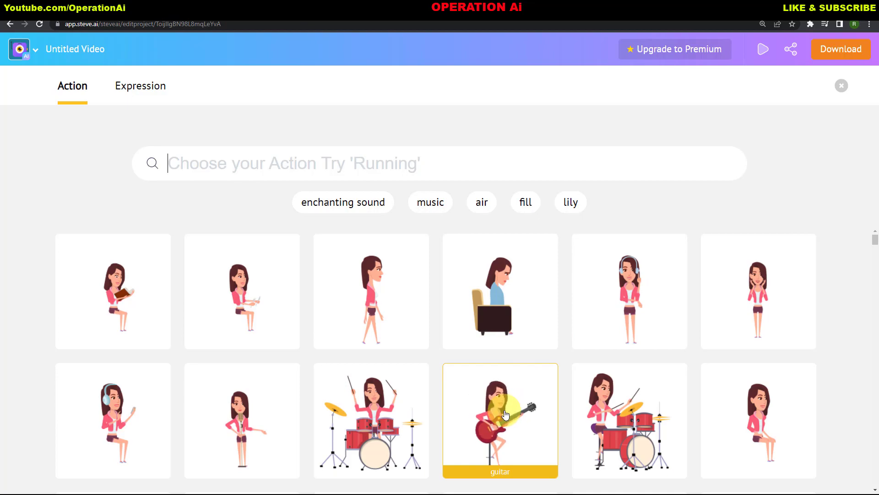
{"action": "left_click", "coordinate": [508, 411]}
Filter the Scene 2 backgrounds by the suggested keyword "music" and apply the room with vase-filled shelves.
{"action": "left_click", "coordinate": [691, 176]}
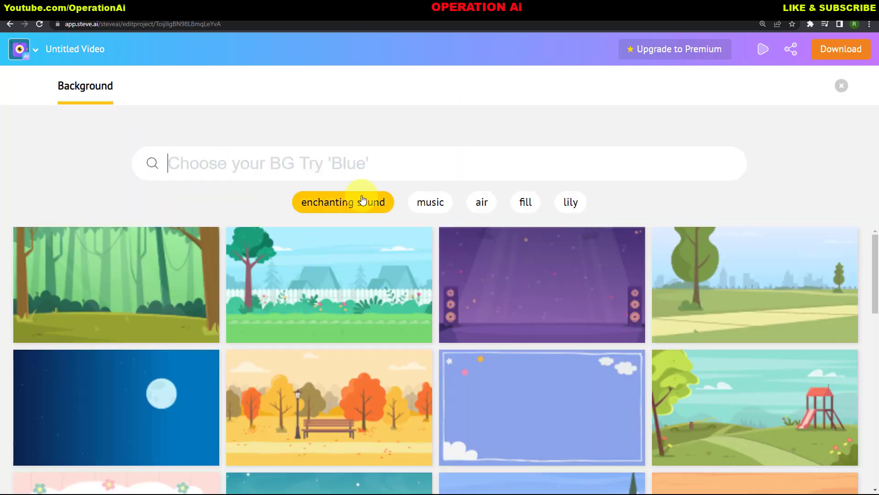
{"action": "left_click", "coordinate": [430, 202]}
{"action": "scroll", "coordinate": [458, 384], "scroll_direction": "down", "scroll_amount": 5}
{"action": "scroll", "coordinate": [467, 357], "scroll_direction": "down", "scroll_amount": 5}
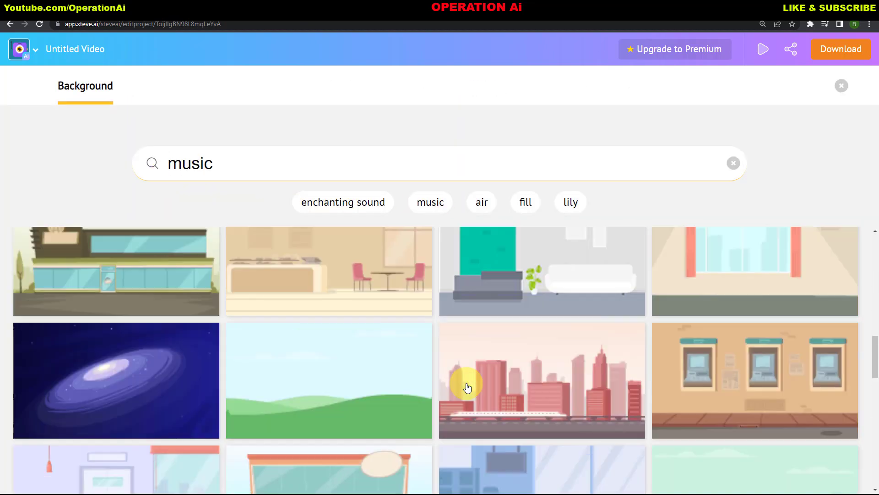
{"action": "scroll", "coordinate": [467, 357], "scroll_direction": "up", "scroll_amount": 8}
{"action": "scroll", "coordinate": [403, 348], "scroll_direction": "down", "scroll_amount": 8}
{"action": "scroll", "coordinate": [350, 312], "scroll_direction": "up", "scroll_amount": 8}
{"action": "scroll", "coordinate": [357, 314], "scroll_direction": "up", "scroll_amount": 1}
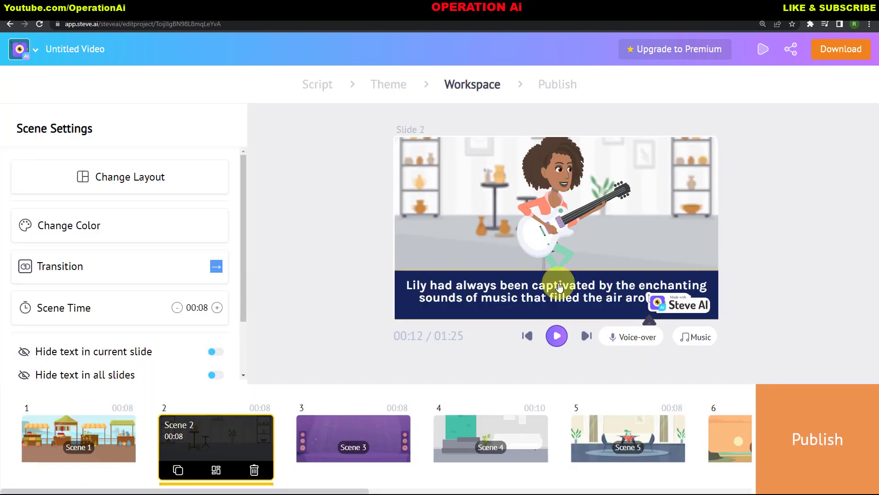
Shorten the Scene 2 caption so it ends with "the enchanting sounds of music." and apply it.
{"action": "left_click", "coordinate": [592, 292]}
{"action": "left_click", "coordinate": [92, 178]}
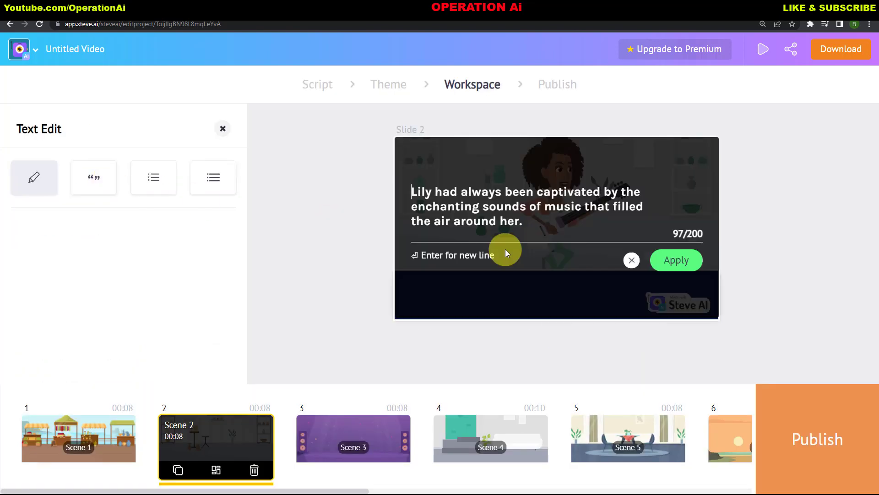
{"action": "left_click_drag", "start_coordinate": [536, 232], "coordinate": [582, 206]}
{"action": "key", "text": "BackSpace"}
{"action": "type", "text": "."}
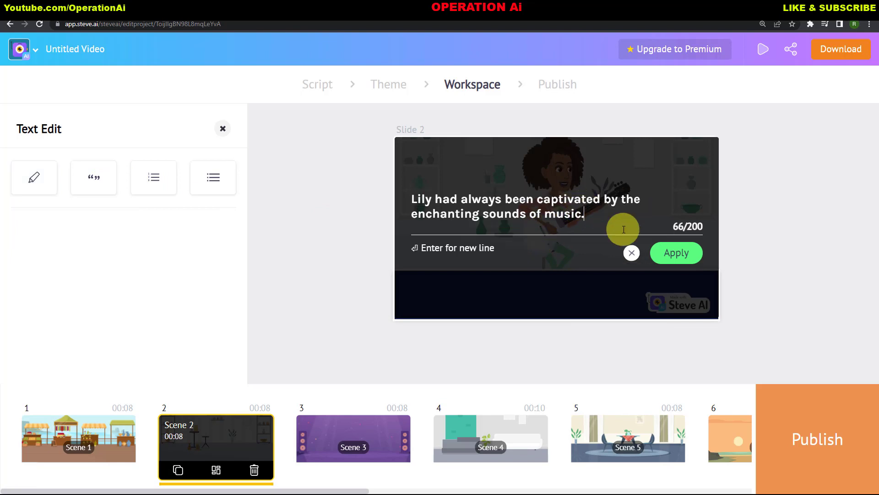
{"action": "left_click", "coordinate": [671, 251]}
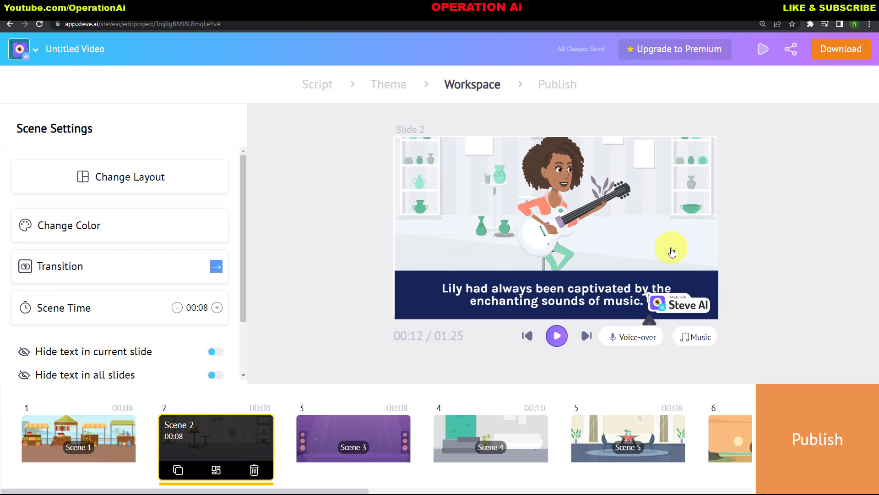
Shrink the Scene 3 character with the microphone slightly, keeping her centred in front of the stage.
{"action": "left_click", "coordinate": [312, 432]}
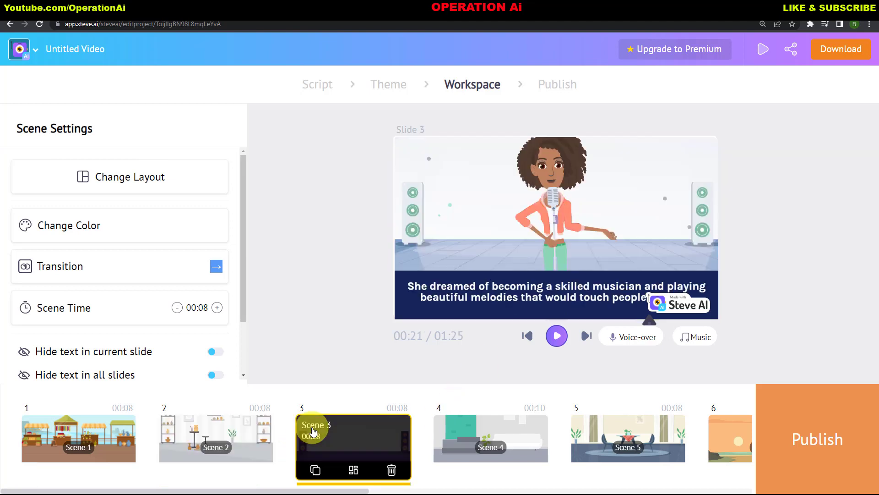
{"action": "left_click", "coordinate": [576, 249]}
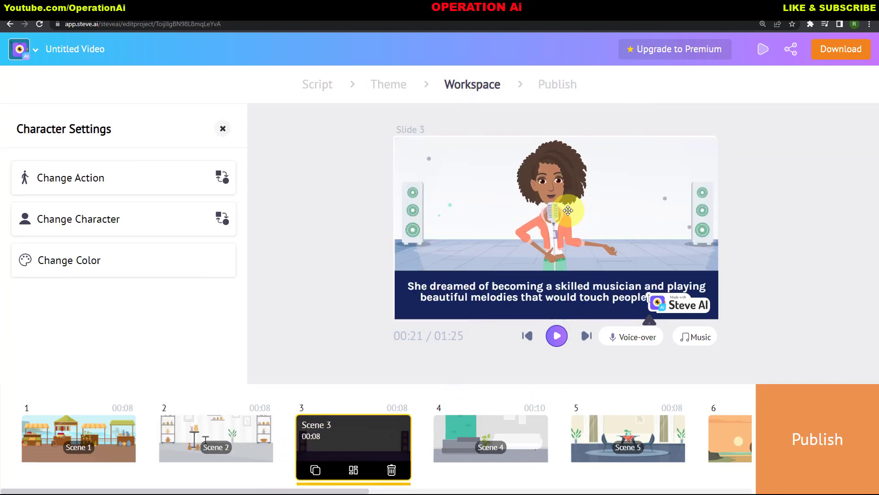
{"action": "left_click_drag", "start_coordinate": [635, 100], "coordinate": [632, 106]}
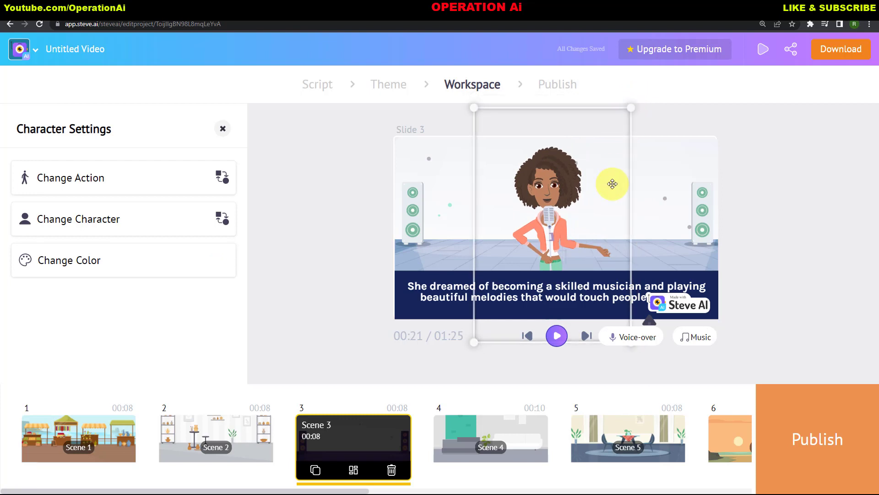
{"action": "left_click", "coordinate": [686, 206]}
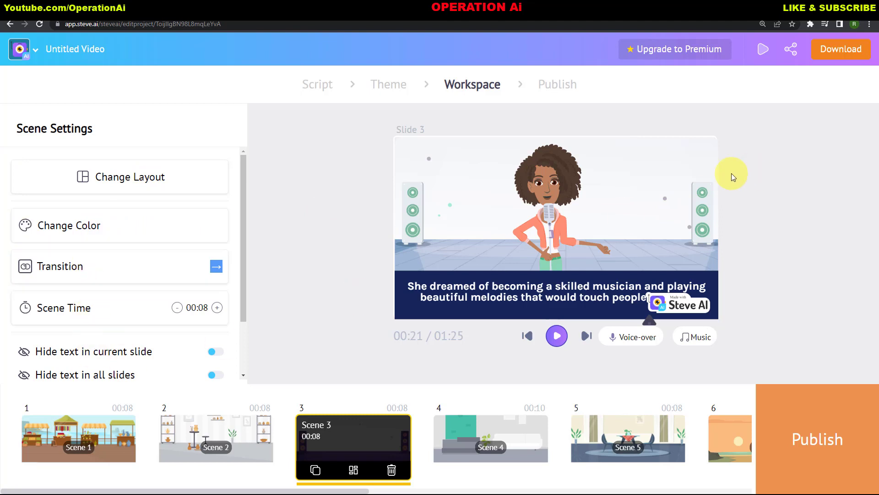
Filter the Scene 3 backgrounds by the suggested keyword "beautiful melody" and apply the tropical beach with palm trees and rocks.
{"action": "left_click", "coordinate": [691, 208]}
{"action": "left_click", "coordinate": [156, 178]}
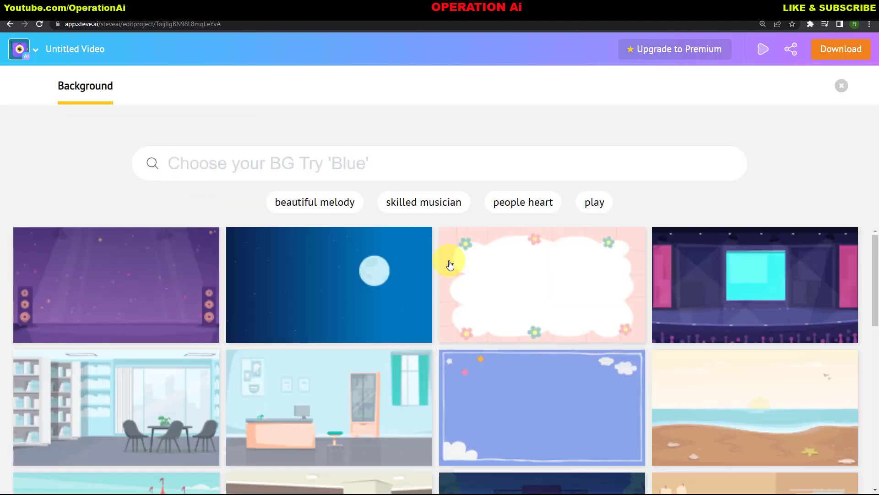
{"action": "left_click", "coordinate": [338, 204]}
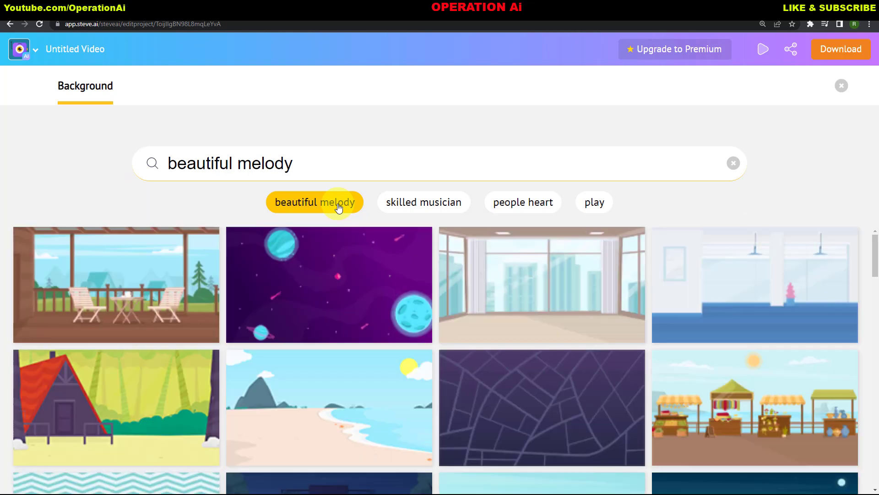
{"action": "scroll", "coordinate": [435, 345], "scroll_direction": "down", "scroll_amount": 15}
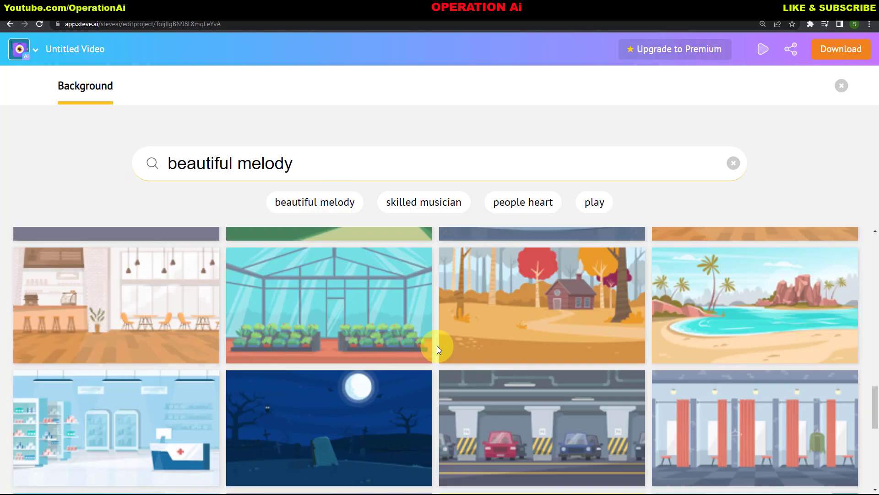
{"action": "mouse_move", "coordinate": [694, 336]}
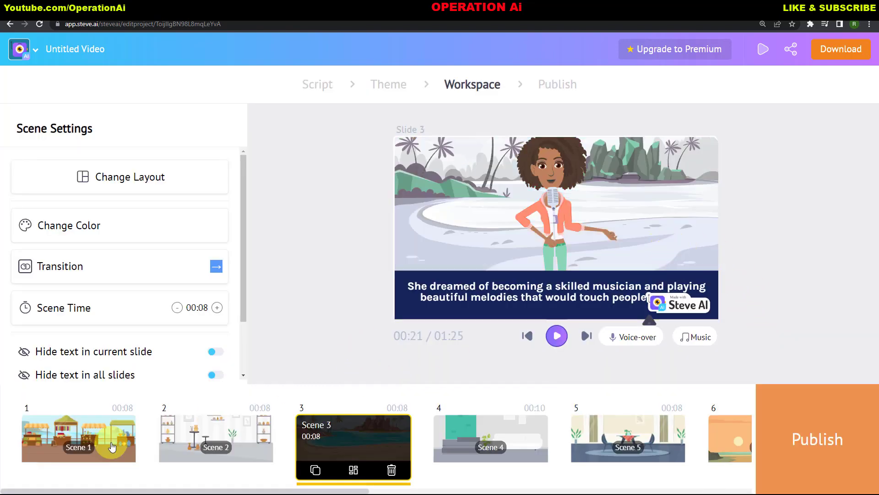
Preview the edited video from Scene 1 in the workspace, then stop the playback.
{"action": "left_click", "coordinate": [112, 446]}
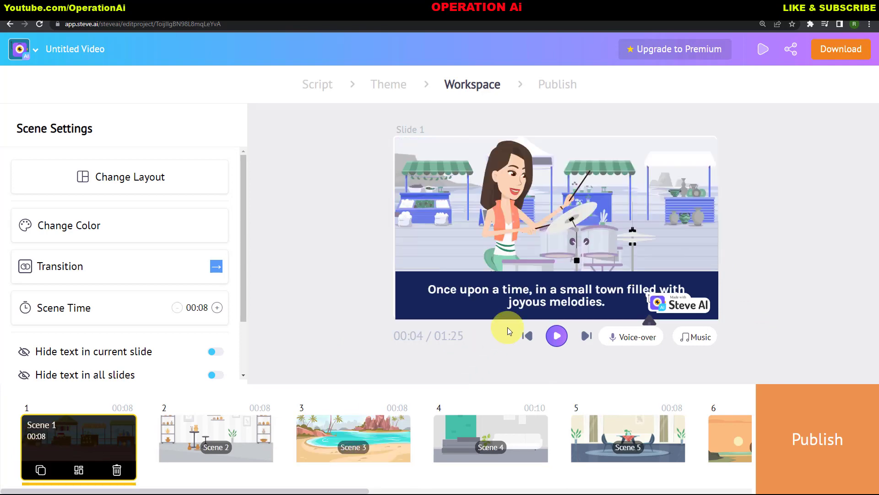
{"action": "left_click", "coordinate": [558, 336]}
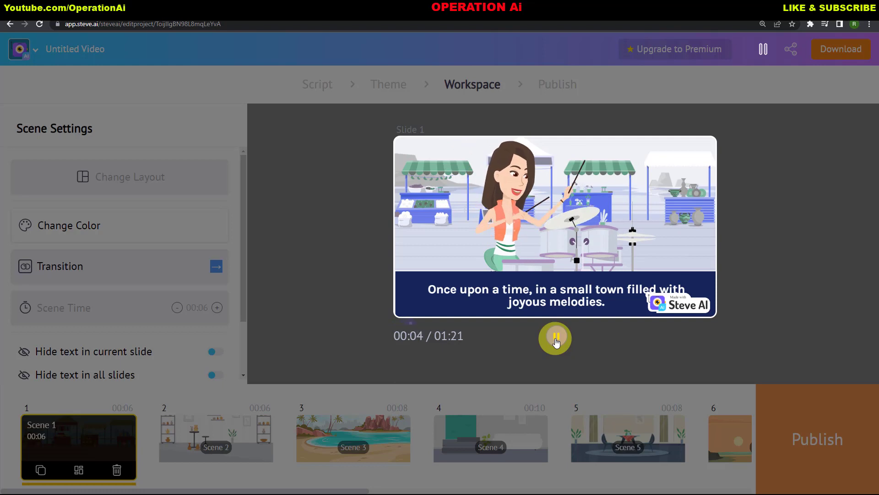
{"action": "left_click", "coordinate": [556, 339]}
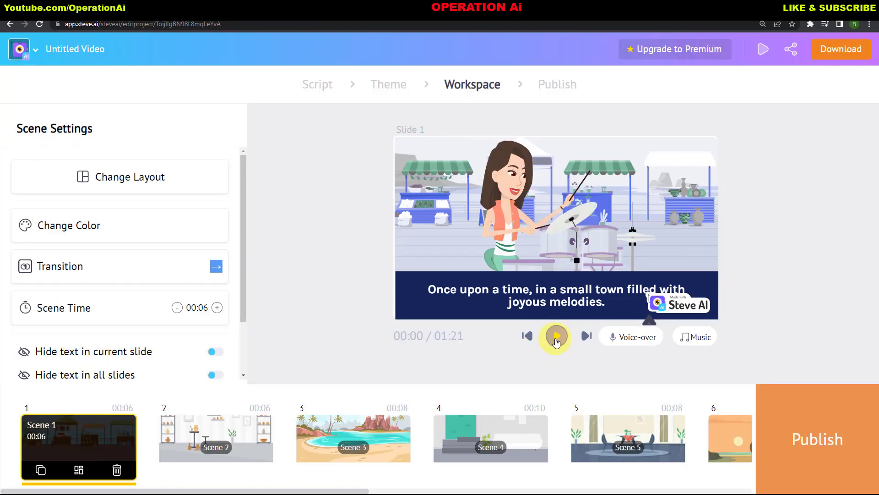
Proceed from the workspace to the publishing stage for downloading the video.
{"action": "left_click", "coordinate": [842, 54]}
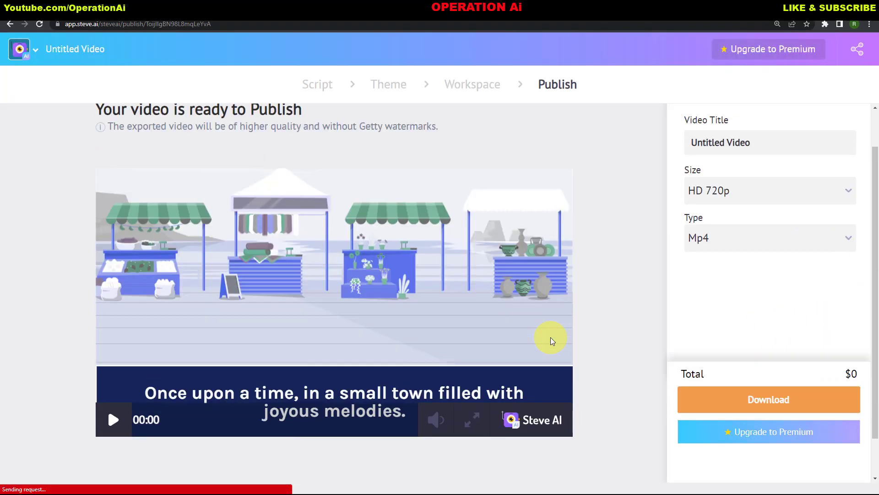
{"action": "scroll", "coordinate": [551, 338], "scroll_direction": "down", "scroll_amount": 1}
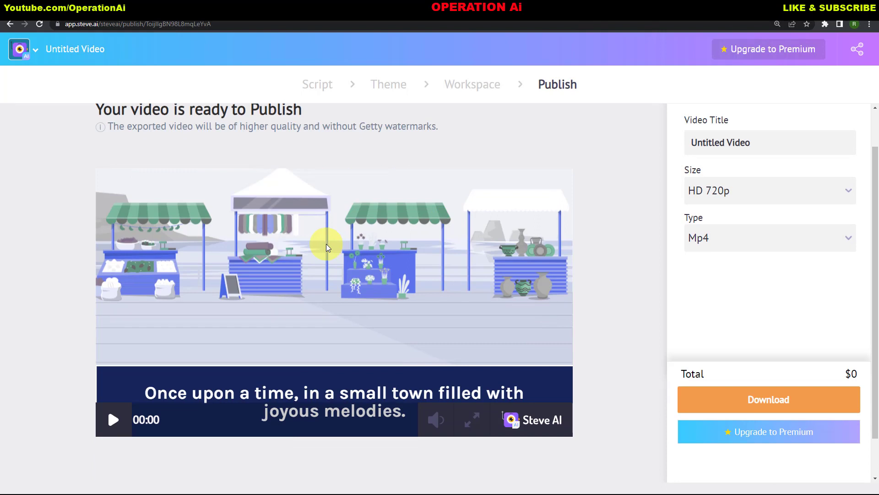
{"action": "scroll", "coordinate": [324, 245], "scroll_direction": "down", "scroll_amount": 1}
{"action": "scroll", "coordinate": [325, 247], "scroll_direction": "up", "scroll_amount": 1}
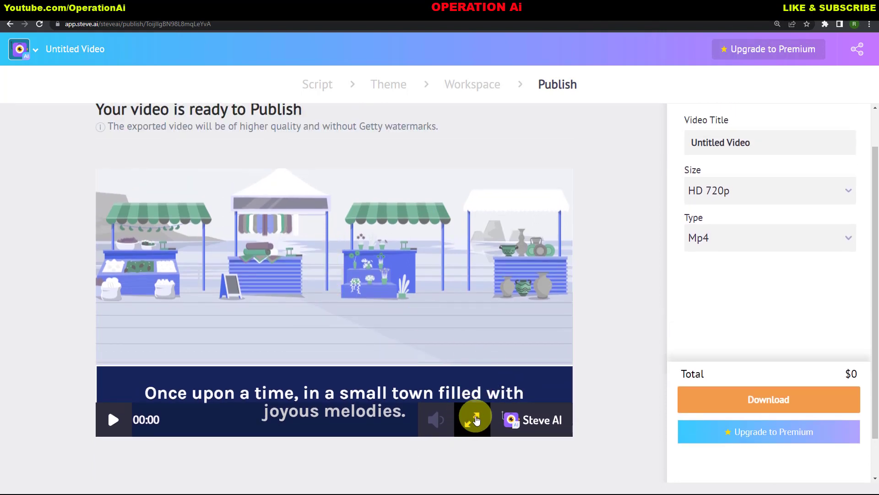
Play the finished video in full screen into Scene 3, exit full screen and resume playback from about 00:19.
{"action": "left_click", "coordinate": [474, 422]}
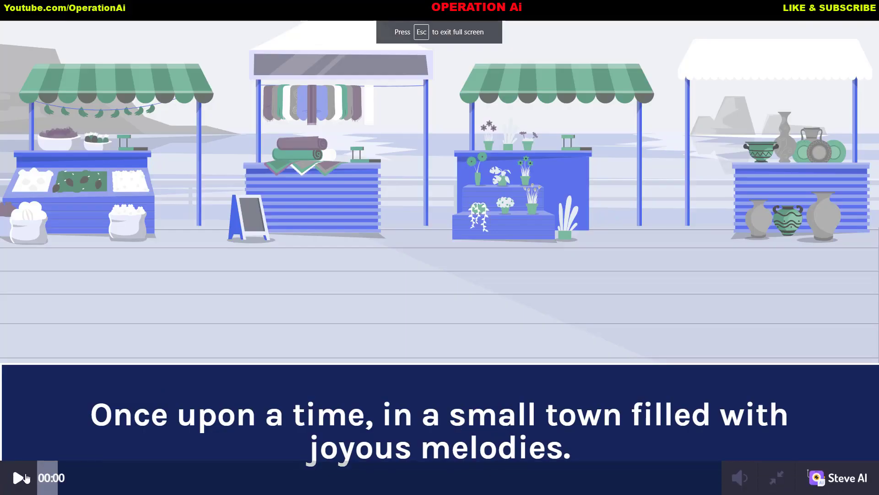
{"action": "left_click", "coordinate": [19, 478]}
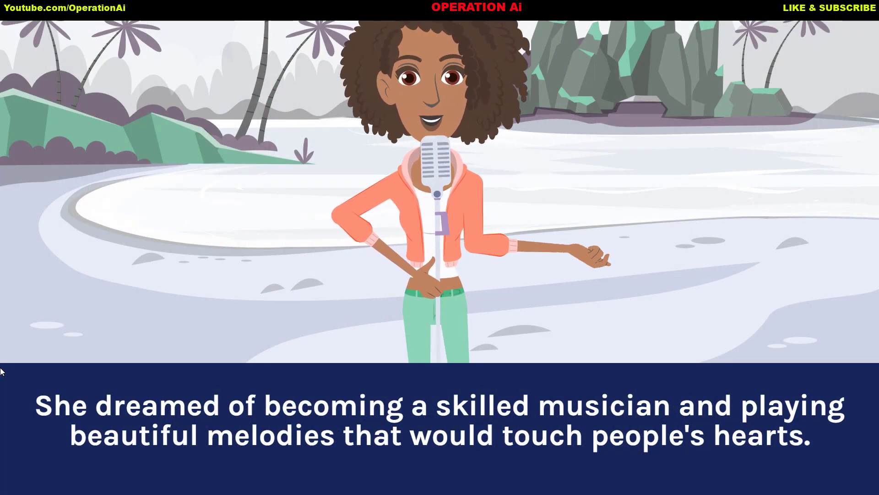
{"action": "mouse_move", "coordinate": [167, 358]}
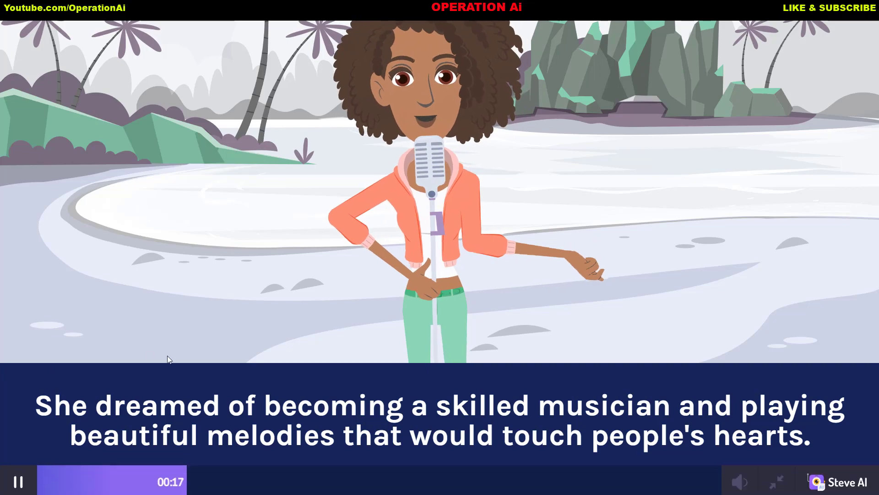
{"action": "left_click", "coordinate": [780, 479]}
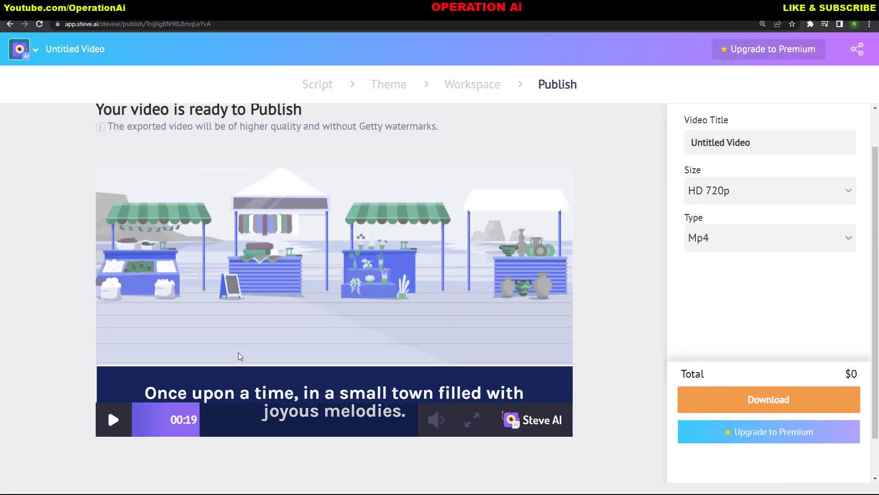
{"action": "left_click", "coordinate": [198, 421]}
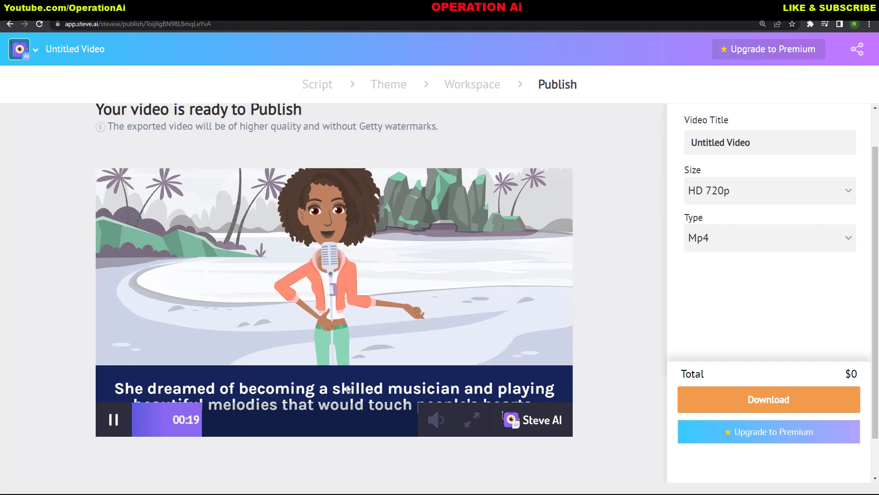
Title the video "Kid motivation video", correcting the misspelled word.
{"action": "left_click_drag", "start_coordinate": [756, 144], "coordinate": [690, 146]}
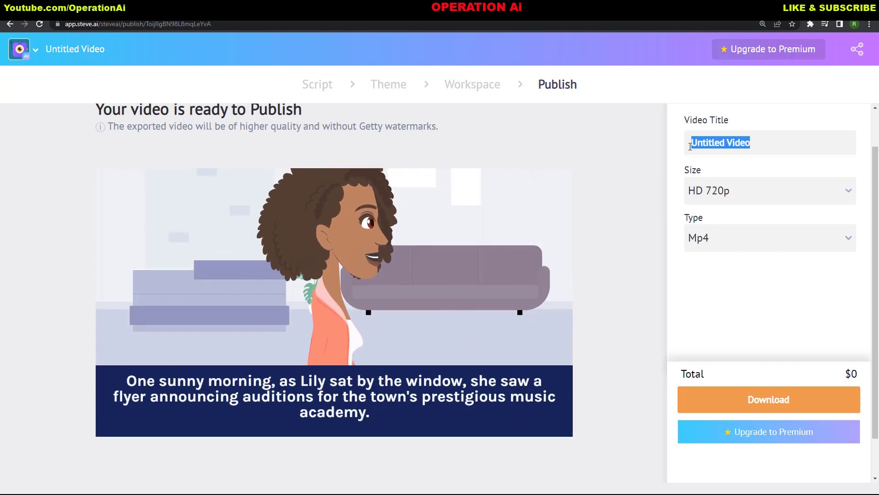
{"action": "type", "text": "Kid moto"}
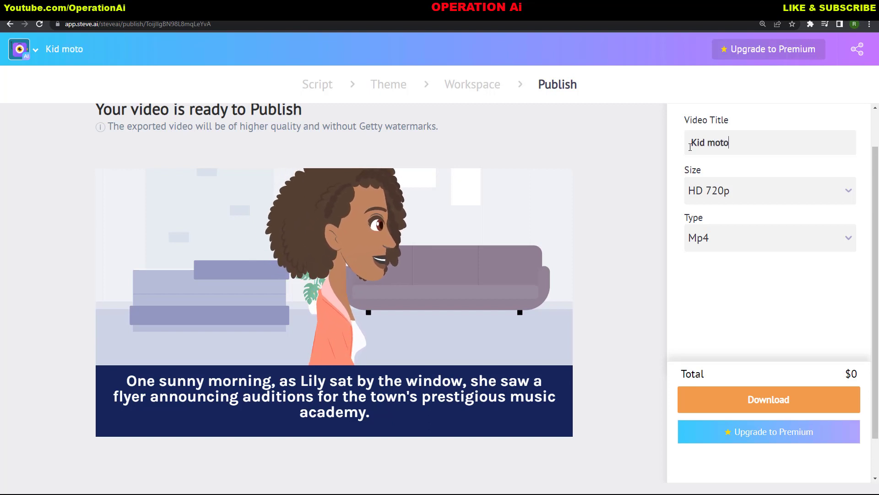
{"action": "type", "text": "vation video"}
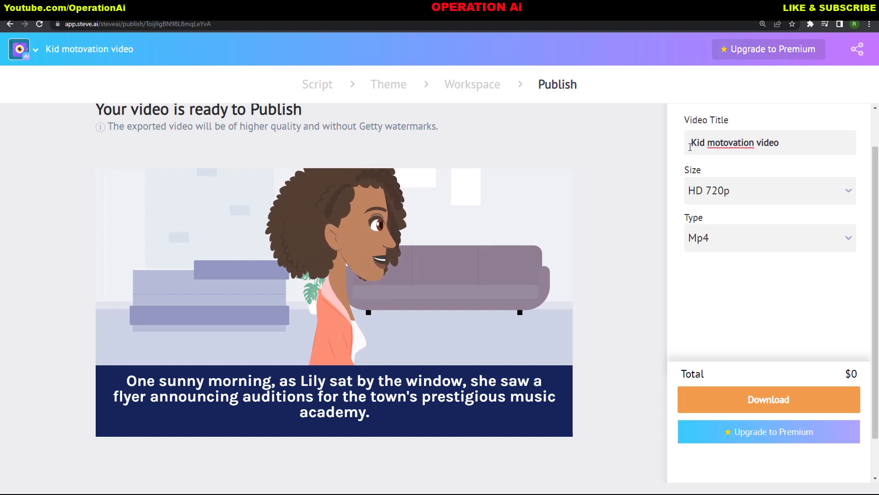
{"action": "right_click", "coordinate": [725, 143]}
{"action": "left_click", "coordinate": [748, 152]}
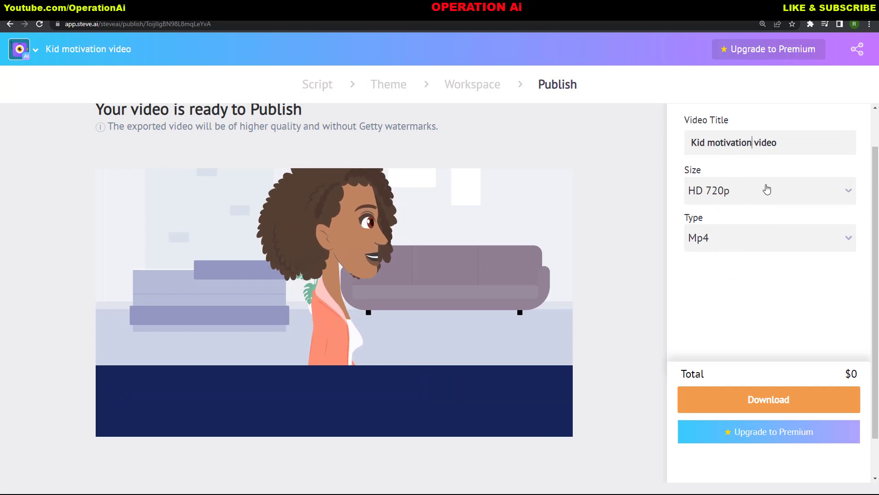
Choose HD 720p as the size of the exported video.
{"action": "left_click", "coordinate": [765, 191]}
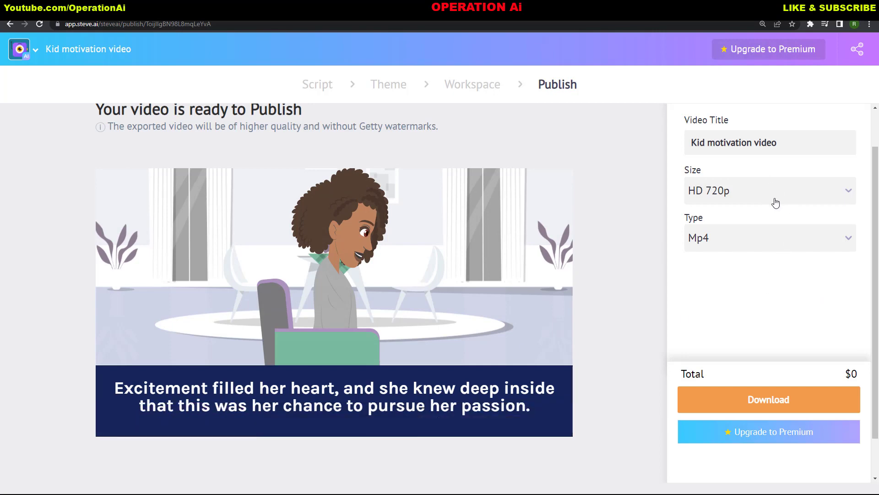
{"action": "left_click", "coordinate": [776, 193]}
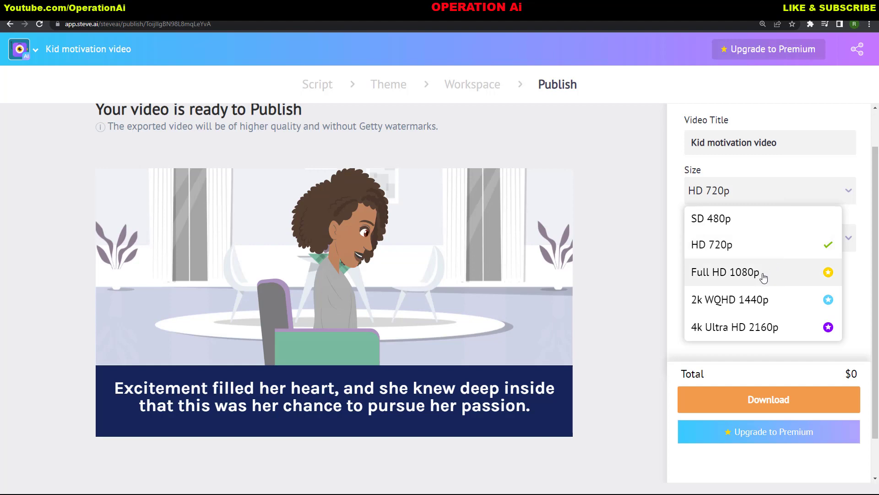
{"action": "left_click", "coordinate": [751, 249]}
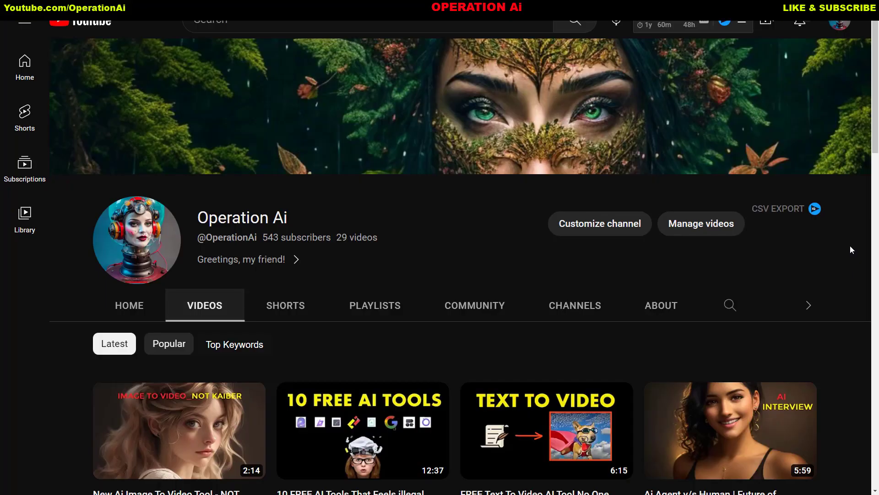
On YouTube, look through the Operation Ai channel's list of uploaded videos and return to its beginning.
{"action": "scroll", "coordinate": [853, 268], "scroll_direction": "down", "scroll_amount": 5}
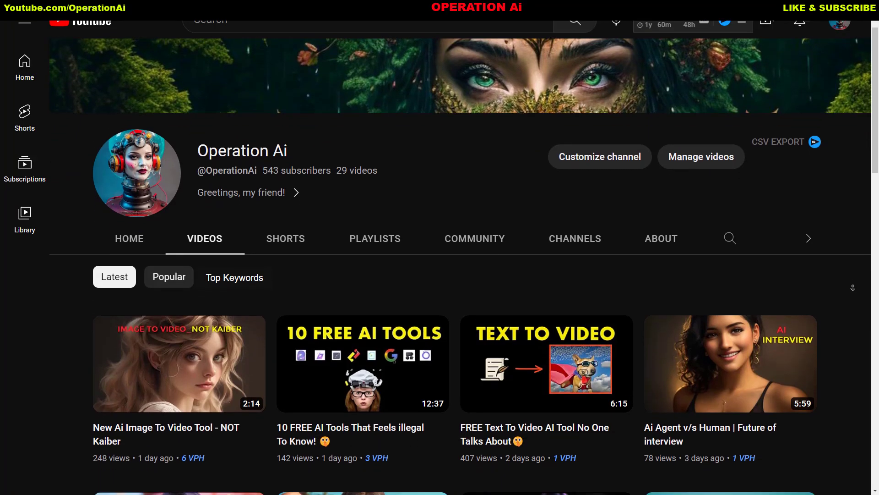
{"action": "scroll", "coordinate": [852, 289], "scroll_direction": "down", "scroll_amount": 7}
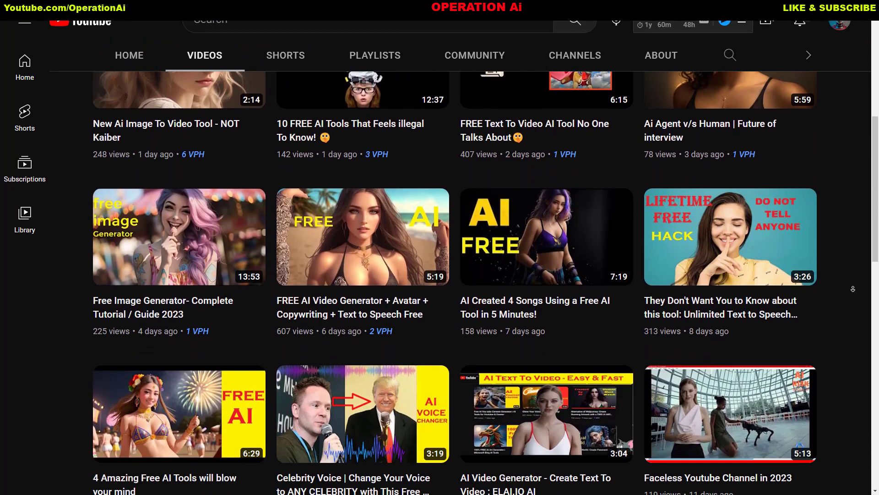
{"action": "scroll", "coordinate": [853, 288], "scroll_direction": "down", "scroll_amount": 7}
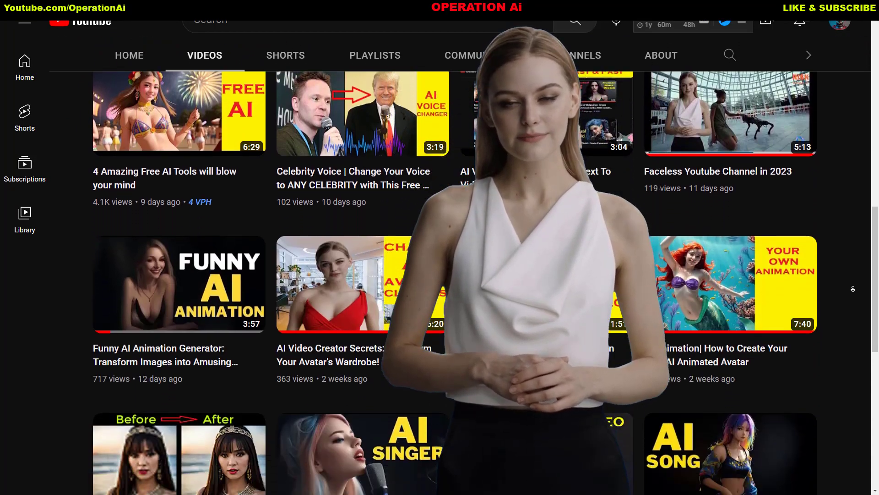
{"action": "scroll", "coordinate": [852, 289], "scroll_direction": "down", "scroll_amount": 7}
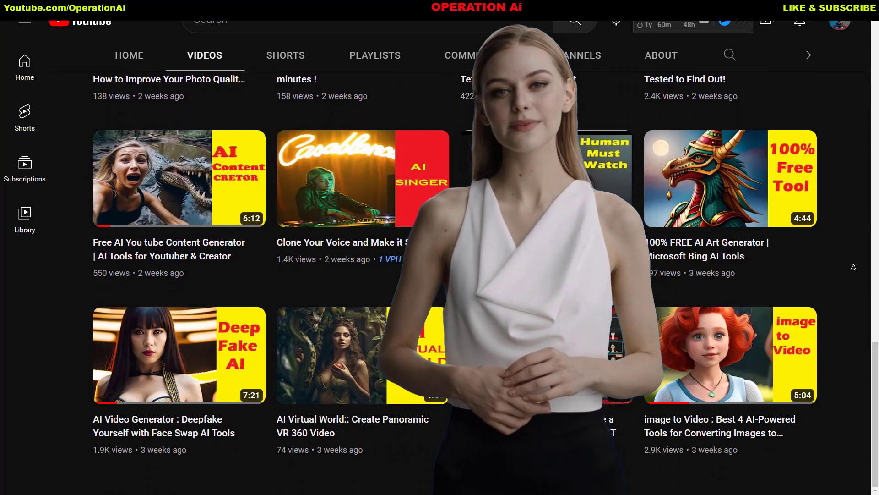
{"action": "scroll", "coordinate": [853, 241], "scroll_direction": "up", "scroll_amount": 5}
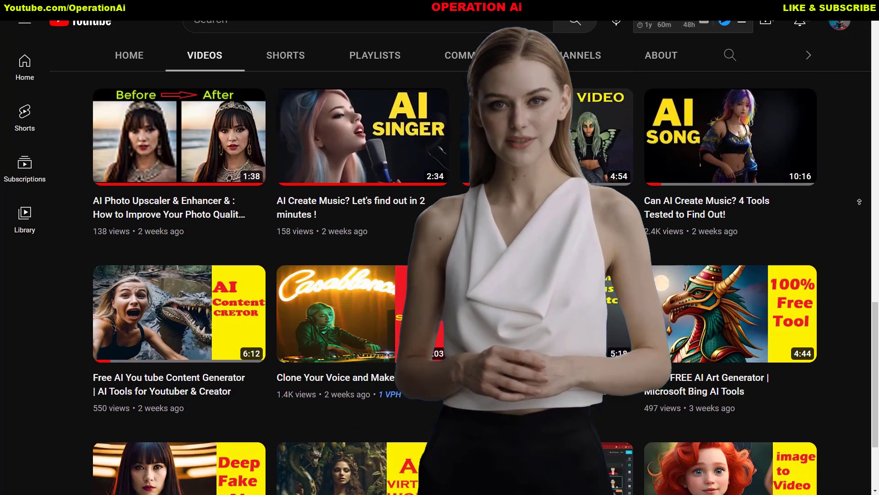
{"action": "scroll", "coordinate": [859, 201], "scroll_direction": "up", "scroll_amount": 7}
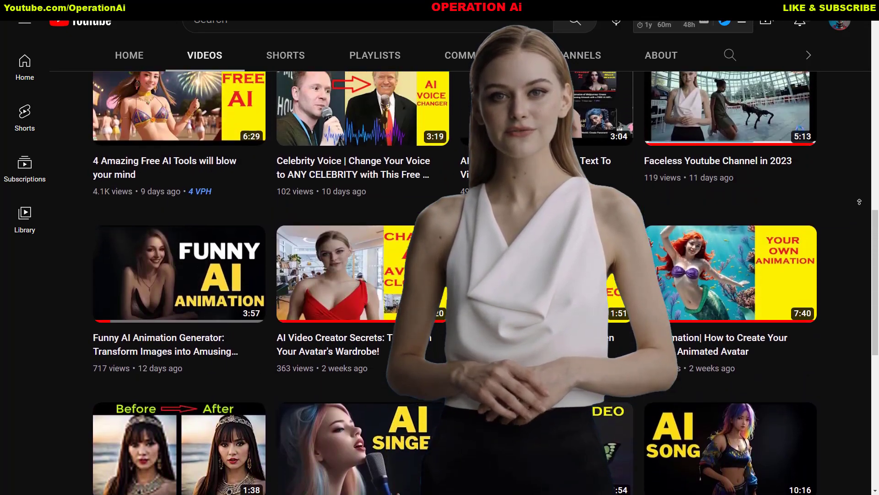
{"action": "scroll", "coordinate": [859, 202], "scroll_direction": "up", "scroll_amount": 7}
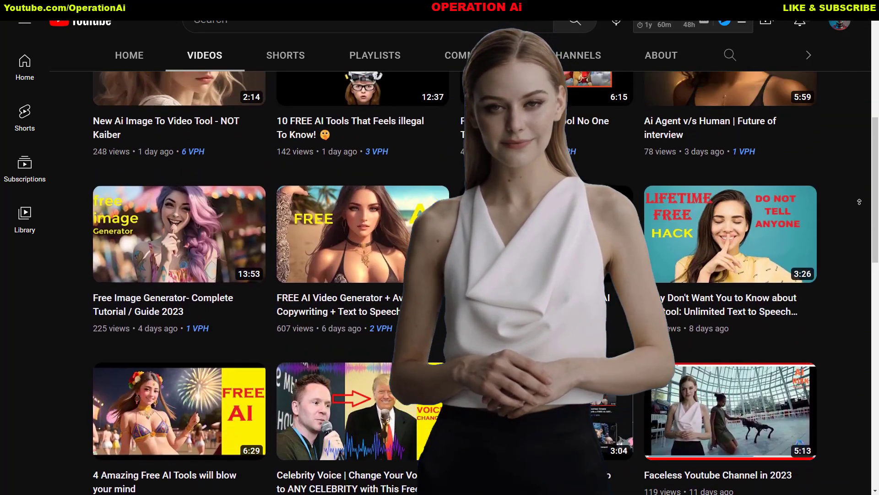
{"action": "scroll", "coordinate": [859, 201], "scroll_direction": "up", "scroll_amount": 6}
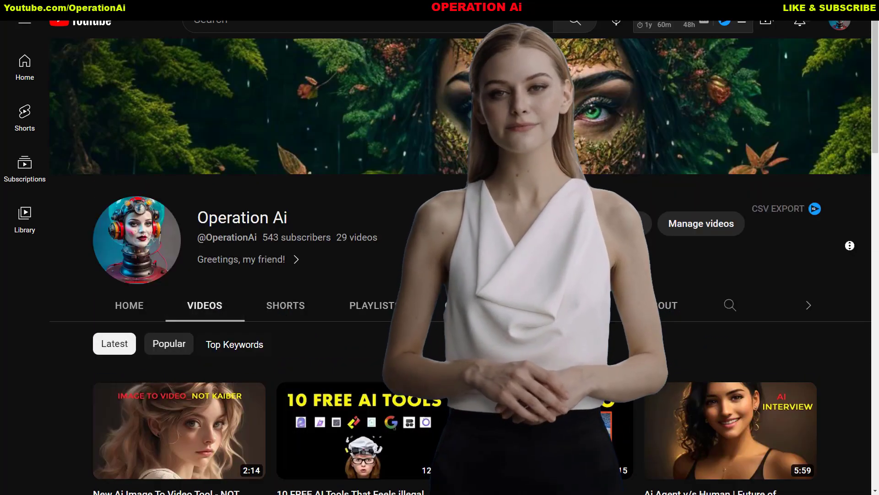